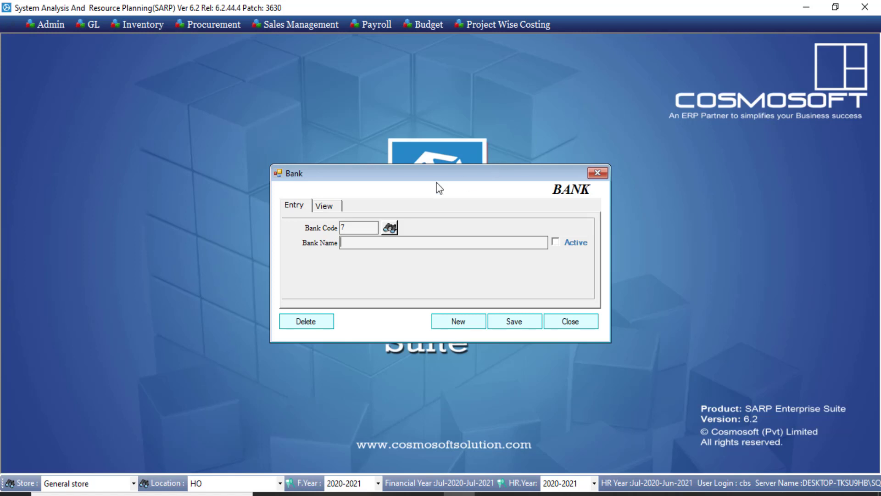
Step: Check the existing banks, then save a new bank record named ABL
click(391, 228)
double_click(395, 220)
click(459, 322)
click(378, 244)
text(ABL)
click(516, 322)
click(479, 298)
Step: Confirm ABL appears in the saved bank list and close the Bank form
click(327, 210)
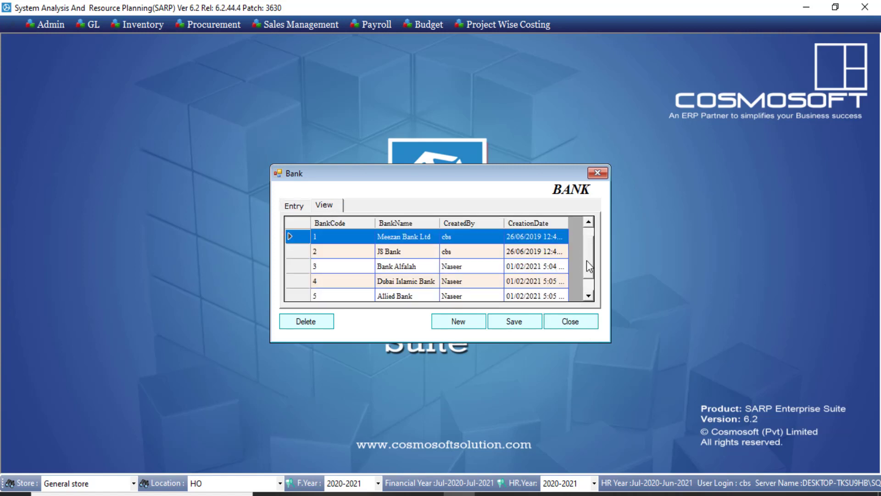
drag(587, 260, 586, 280)
click(580, 321)
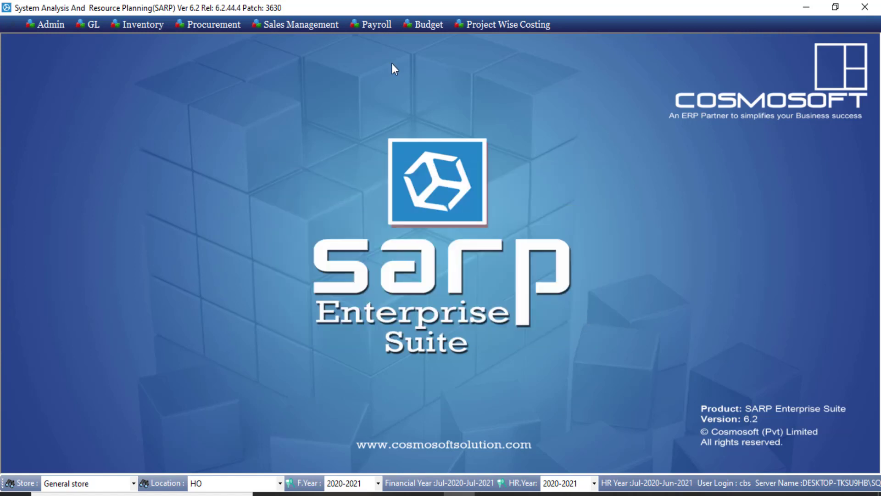
Step: Open the Bank Branch form and choose ABL as the bank
click(366, 26)
mouse_move(390, 68)
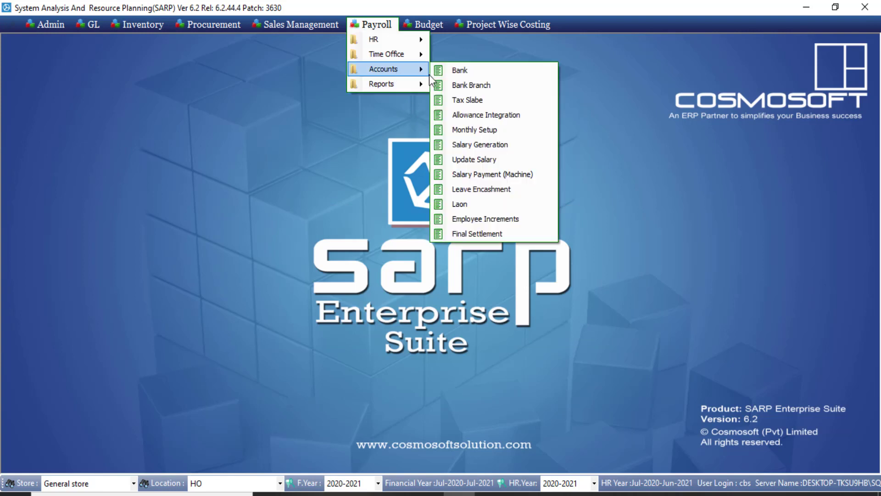
click(470, 87)
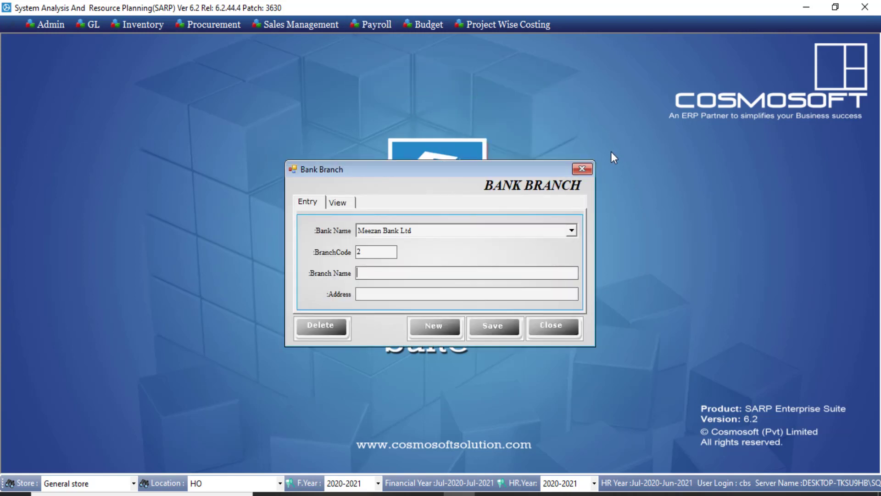
click(572, 231)
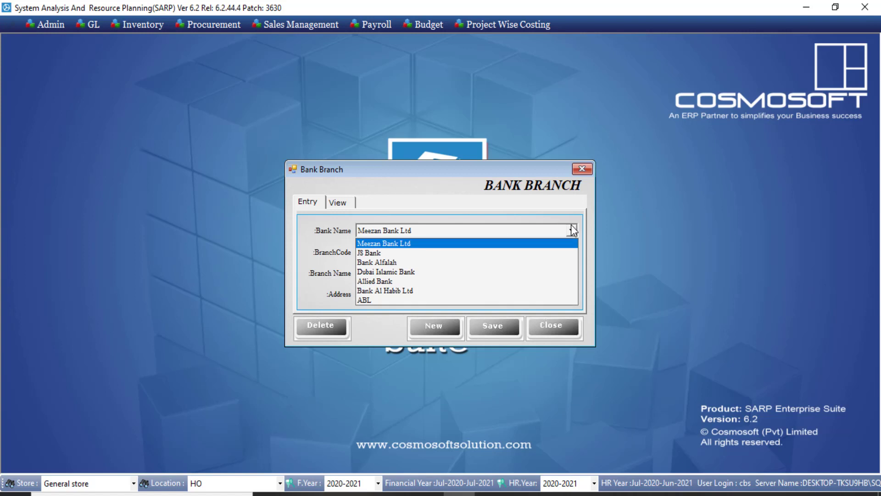
click(396, 301)
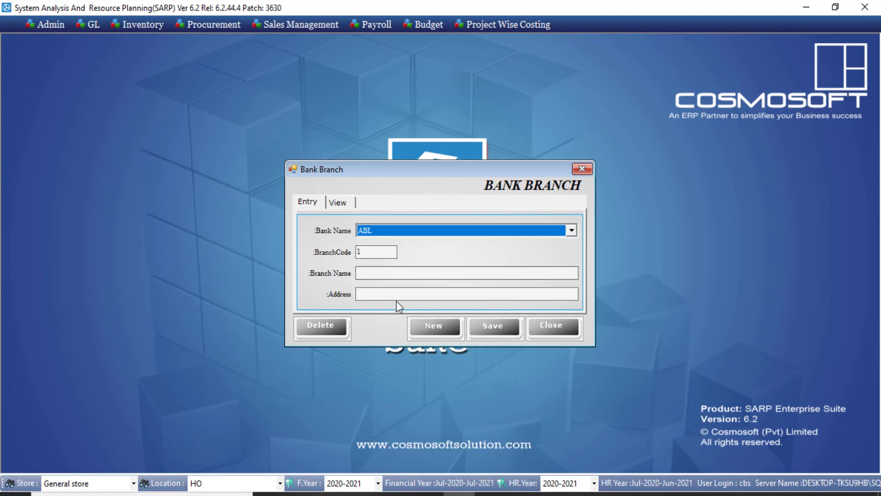
Step: Enter 'Faisal Town lahore' as the branch name and copy it
click(379, 275)
text(Faisal w)
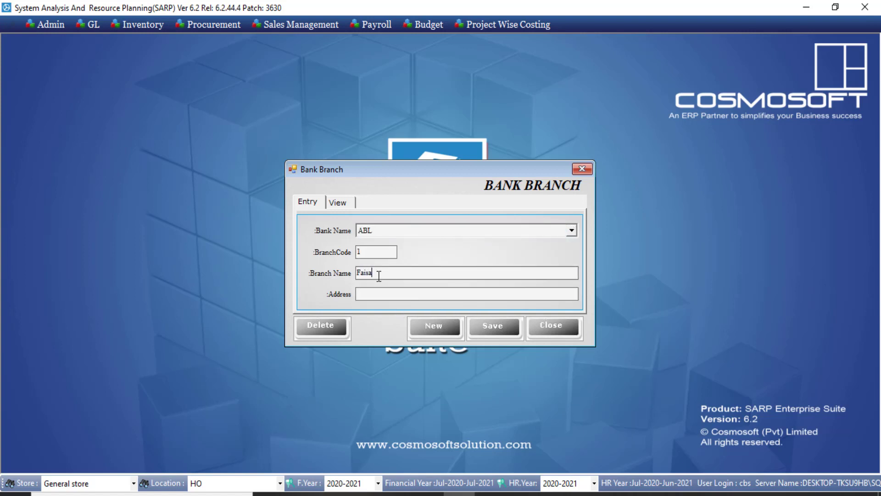
key(BackSpace)
text(Town lahore)
drag(436, 275, 324, 268)
key(ctrl+c)
click(360, 293)
key(ctrl+v)
click(478, 317)
click(479, 297)
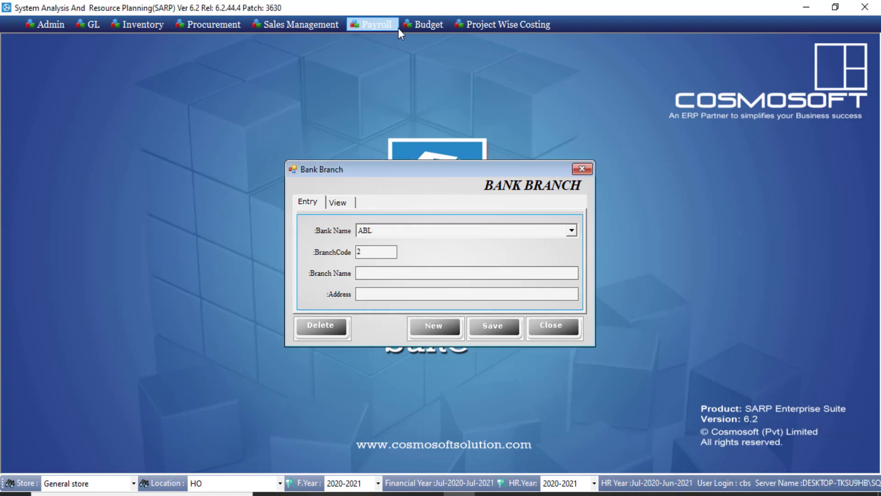
Step: Open the Employee form, load employee code 1 and view the Job Profile
click(379, 26)
mouse_move(381, 40)
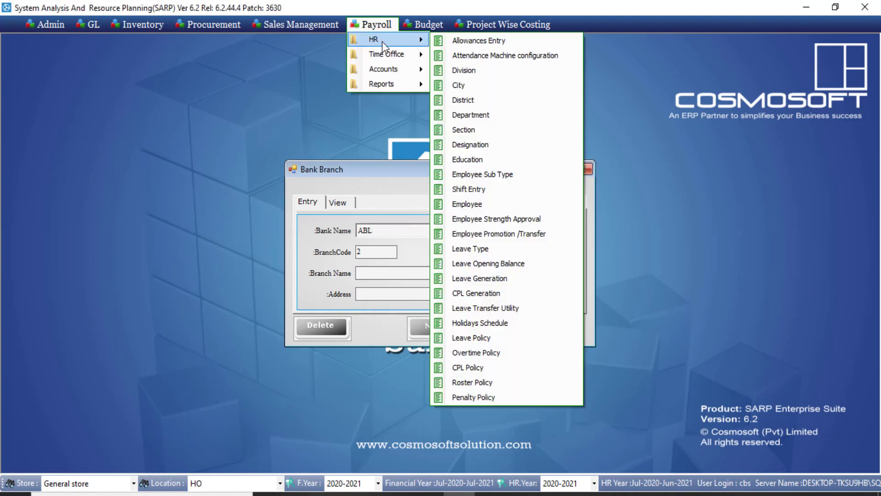
click(496, 204)
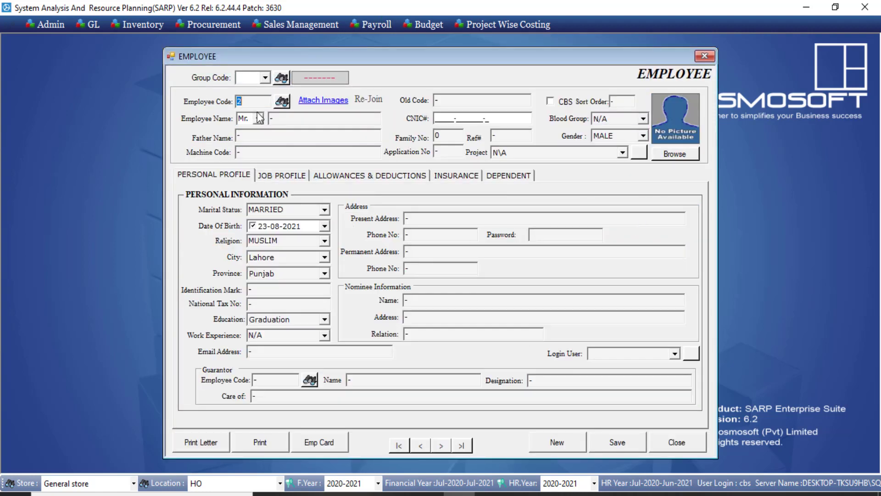
text(1)
key(Tab)
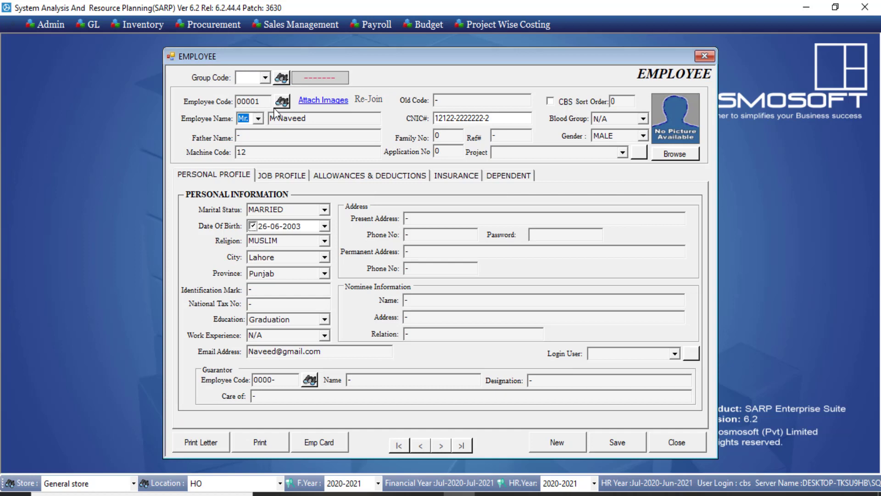
click(272, 177)
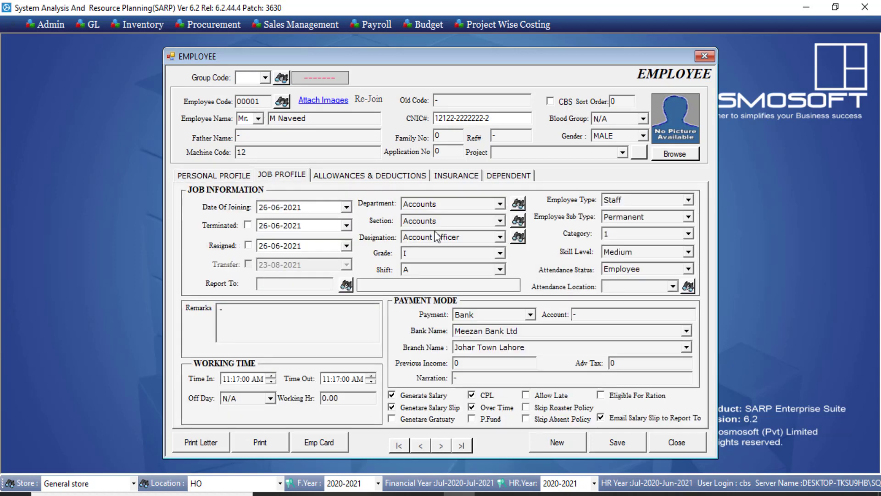
Step: Set payment by Bank to ABL, Faisal Town lahore branch, and close the employee form
click(530, 315)
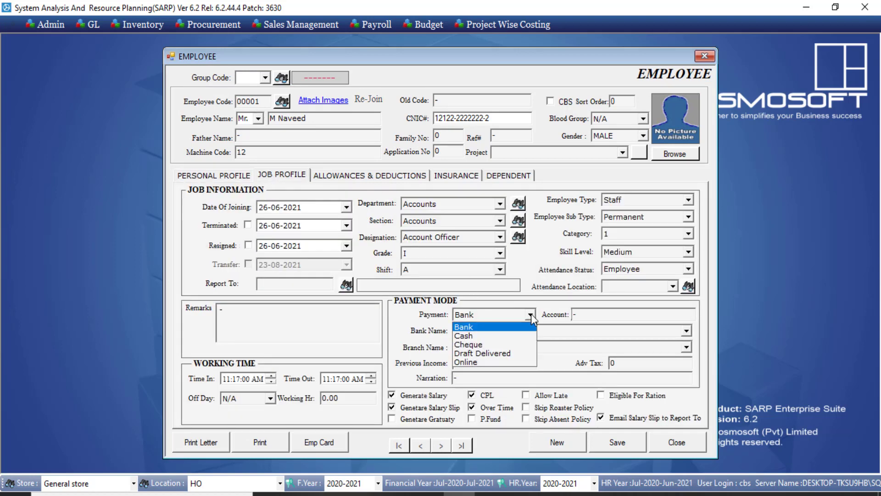
click(530, 313)
click(530, 329)
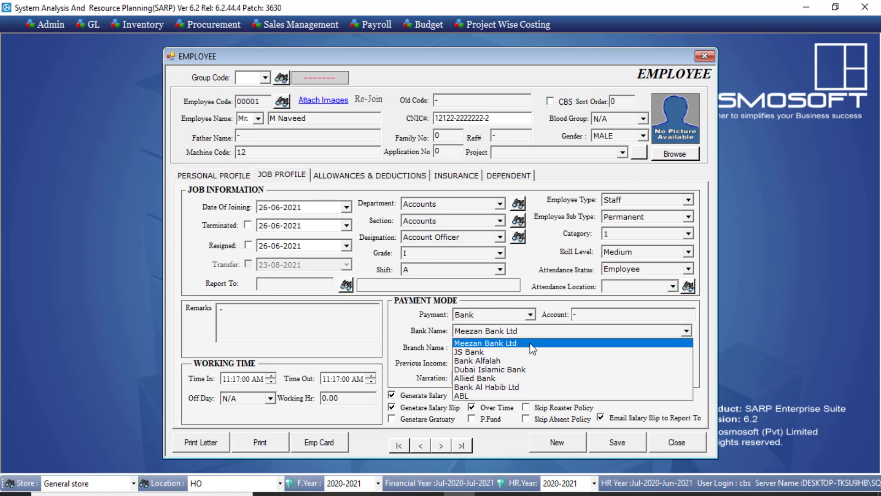
click(515, 393)
click(519, 346)
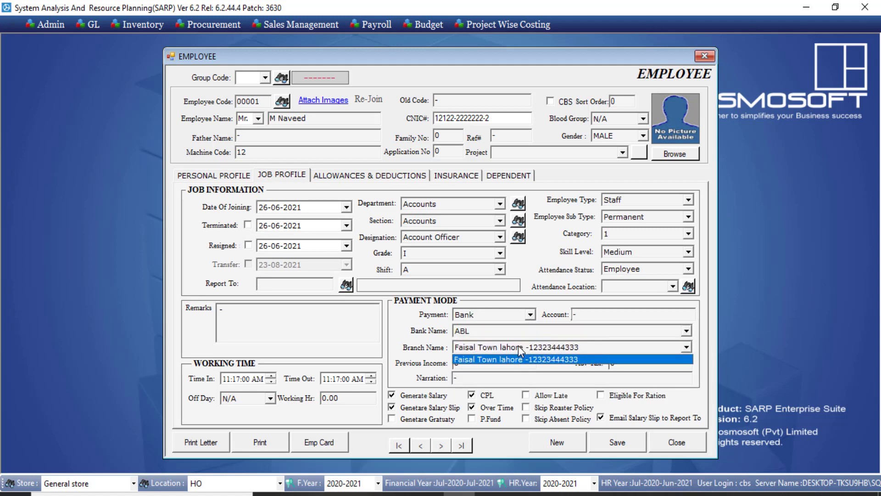
click(513, 358)
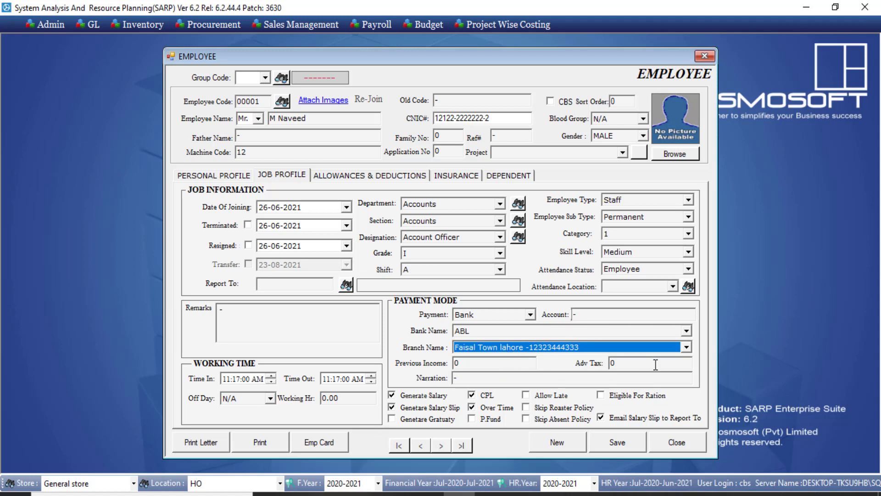
click(682, 449)
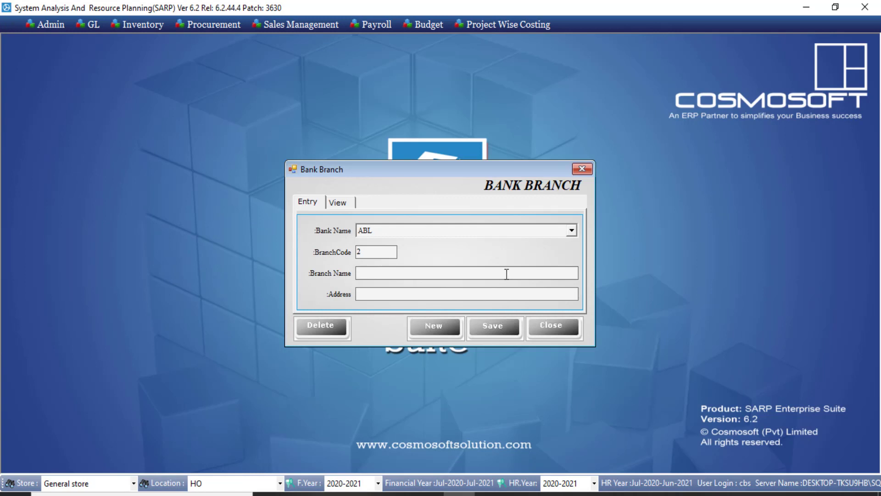
Step: Close Bank Branch, open the Tax Slabe table and widen its Marginal column
click(581, 170)
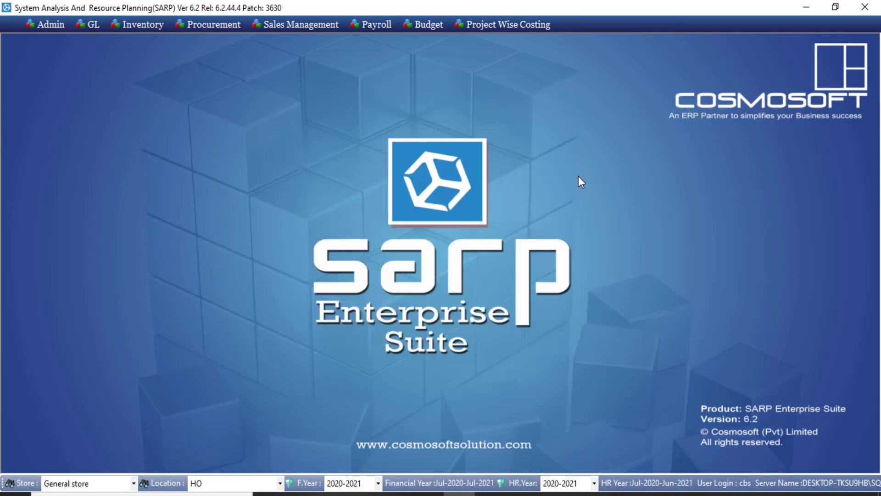
click(377, 25)
mouse_move(389, 70)
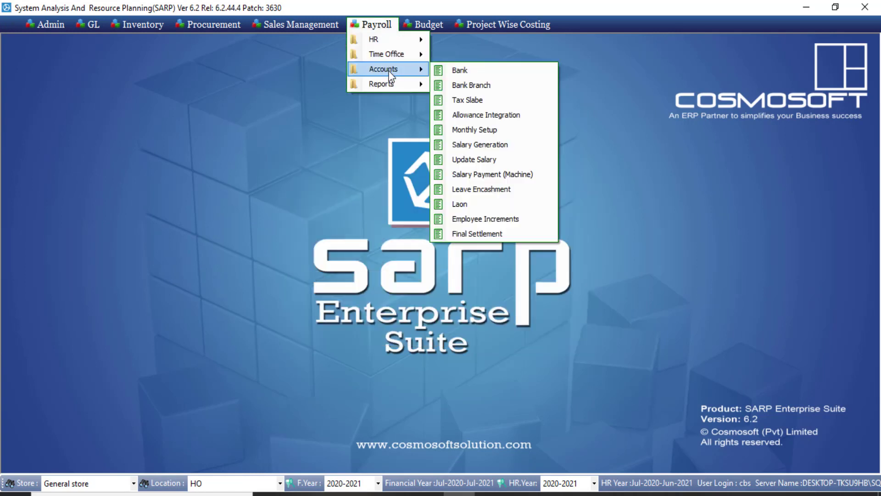
click(486, 102)
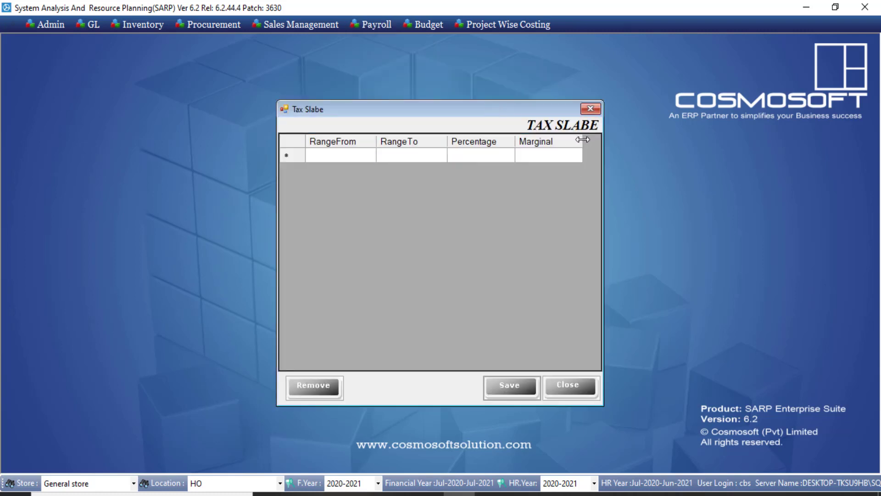
drag(582, 140, 595, 140)
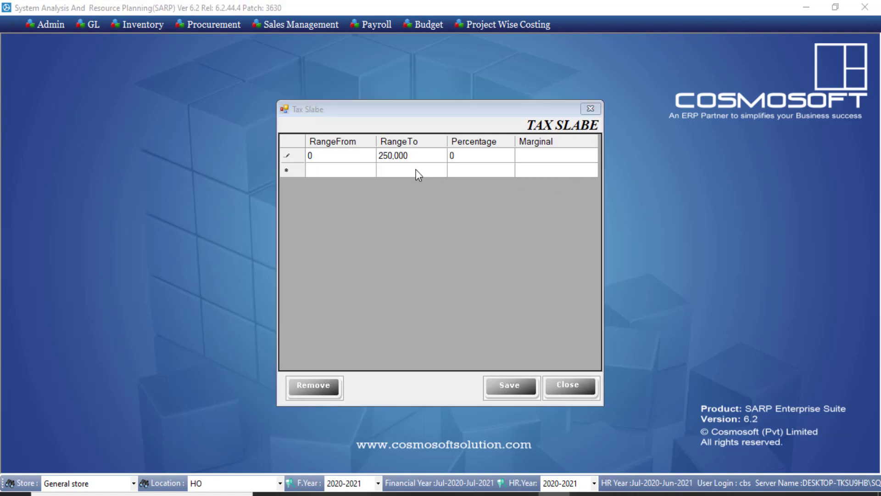
Step: Add the second tax slab: 250,001 to 500,000 at 5 percent
click(354, 173)
click(356, 172)
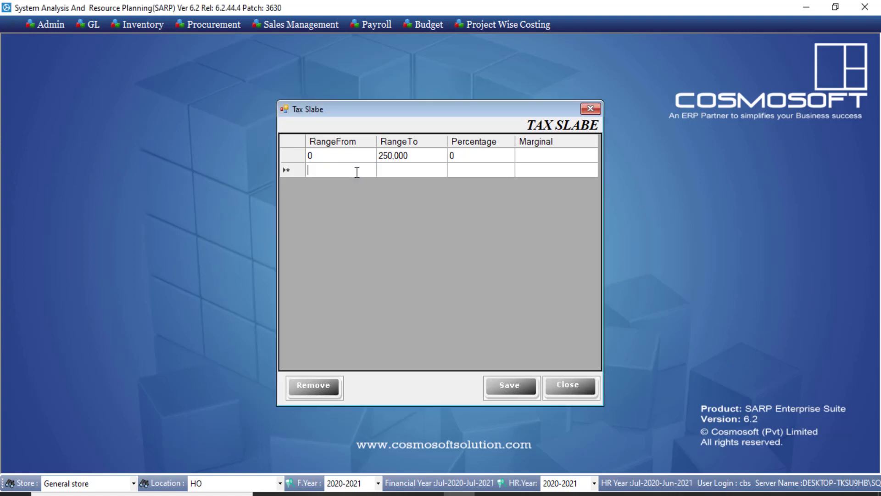
text(250001)
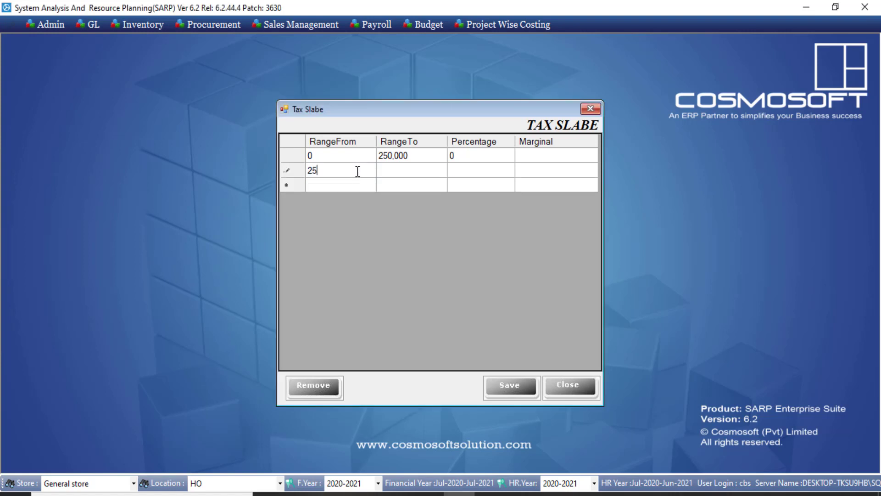
click(394, 168)
click(394, 168)
text(500,)
text(00)
text(000)
click(461, 172)
click(462, 173)
text(5)
Step: Add the third tax slab: 500,001 to 1,000,000 at 10 percent
click(335, 185)
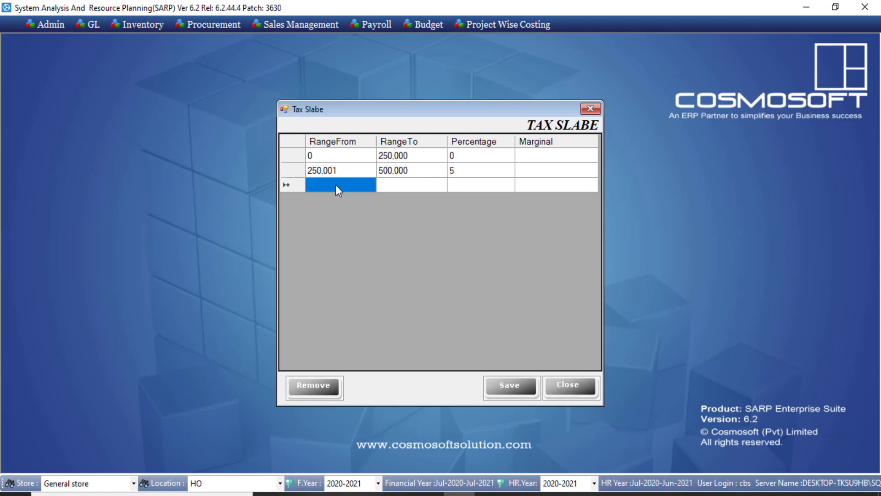
click(335, 185)
text(500001)
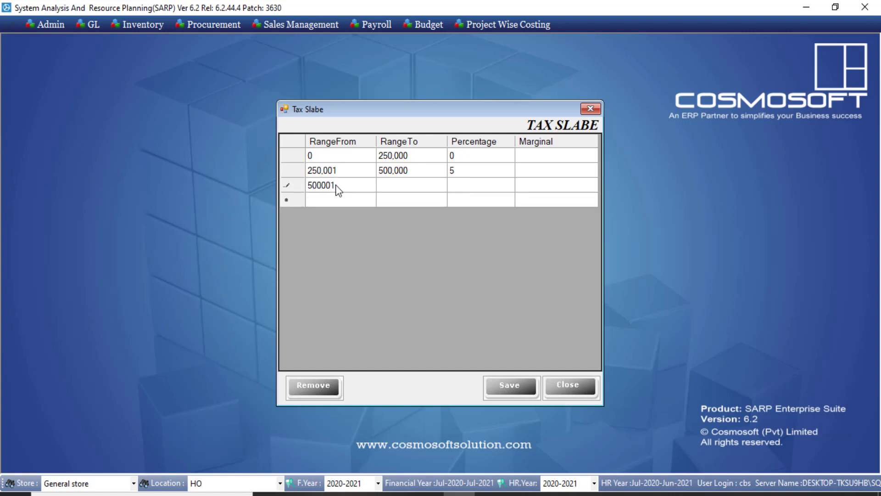
text(0,001)
click(398, 185)
click(397, 184)
text(1,)
text(000,000)
click(453, 190)
click(455, 192)
text(10)
Step: Add the fourth tax slab: 1,000,001 to 2,000,000 at 20 percent
click(349, 199)
text(1000)
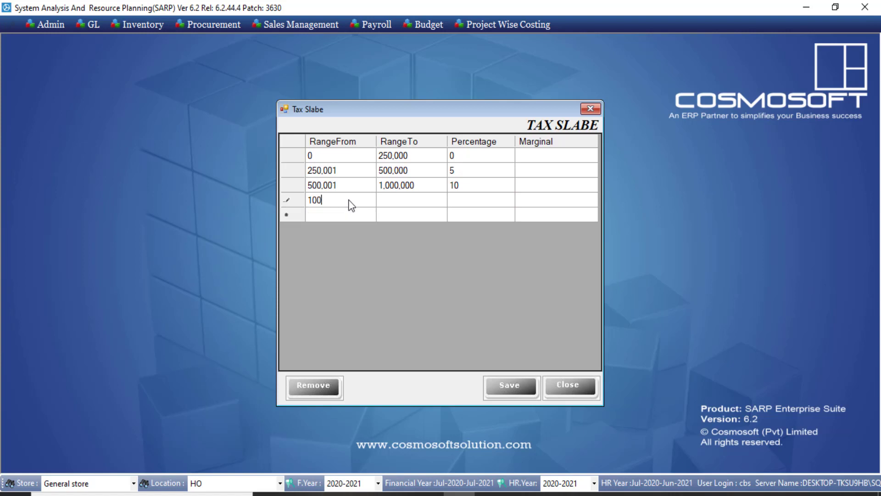
text(001)
click(400, 209)
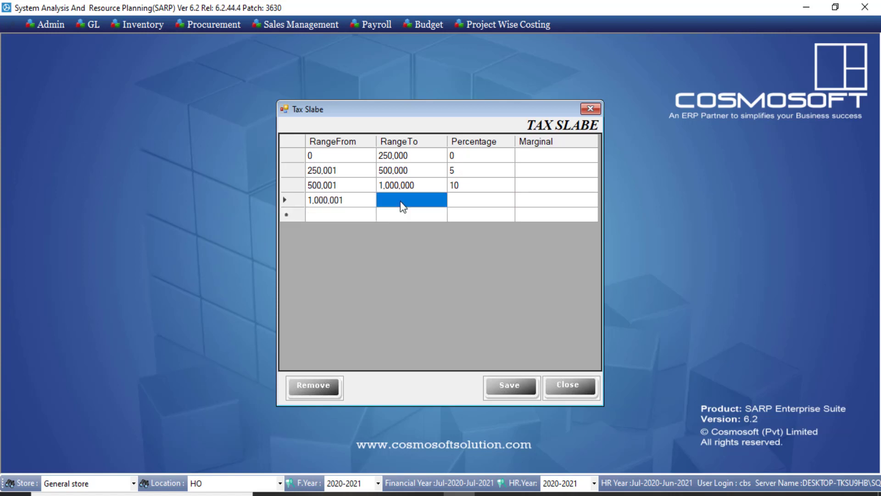
click(400, 202)
text(3)
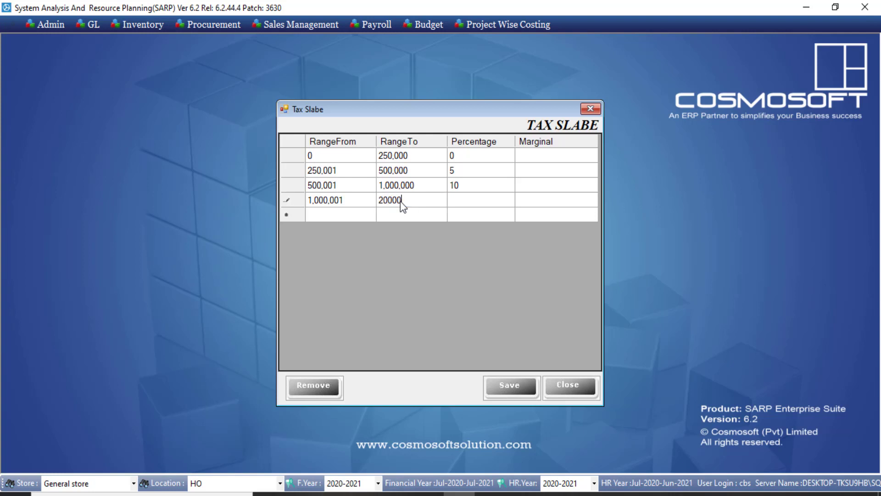
click(475, 199)
click(476, 201)
text(20)
Step: Review the first two slabs' ranges and rates, then close the Tax Slabe table
drag(497, 158, 322, 154)
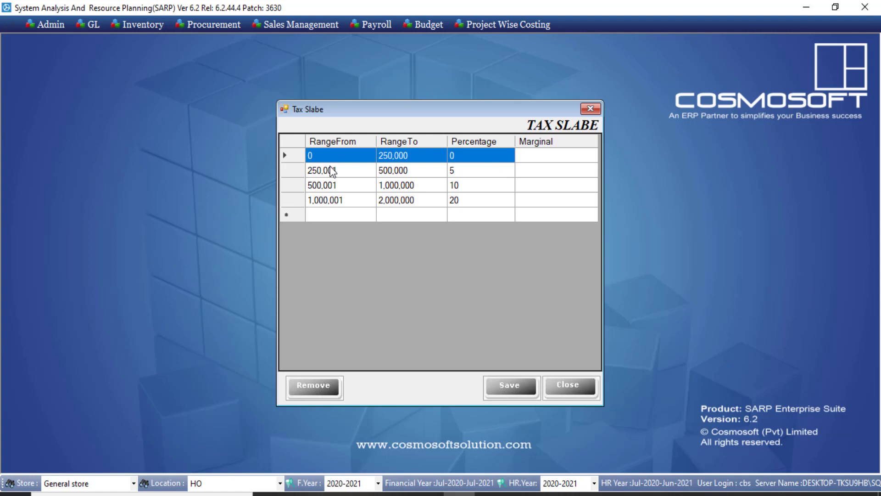
click(325, 173)
drag(334, 175, 414, 175)
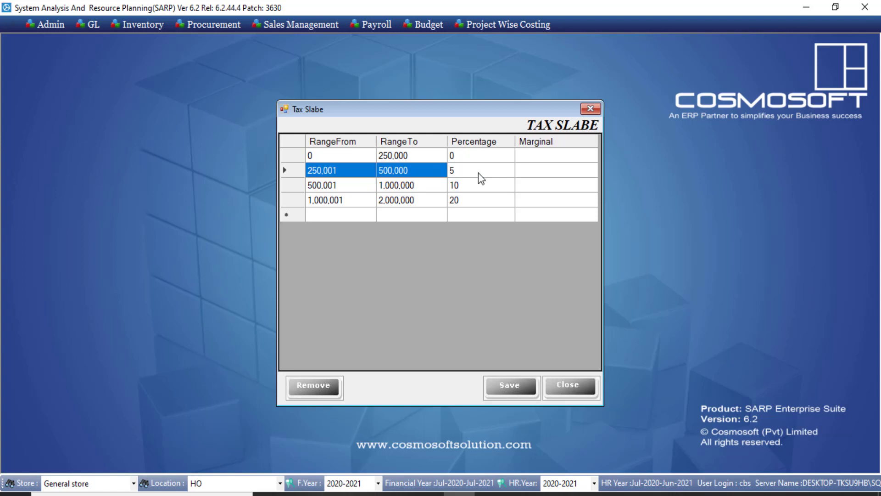
drag(478, 172, 354, 168)
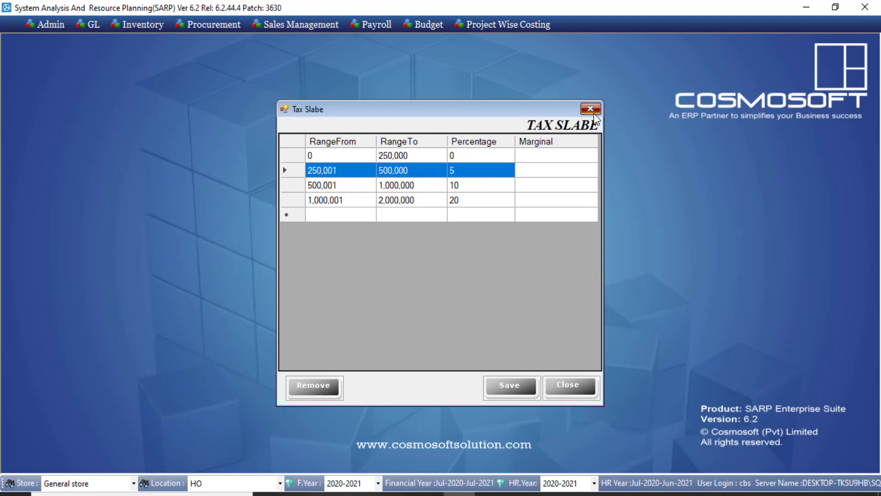
click(591, 110)
click(375, 24)
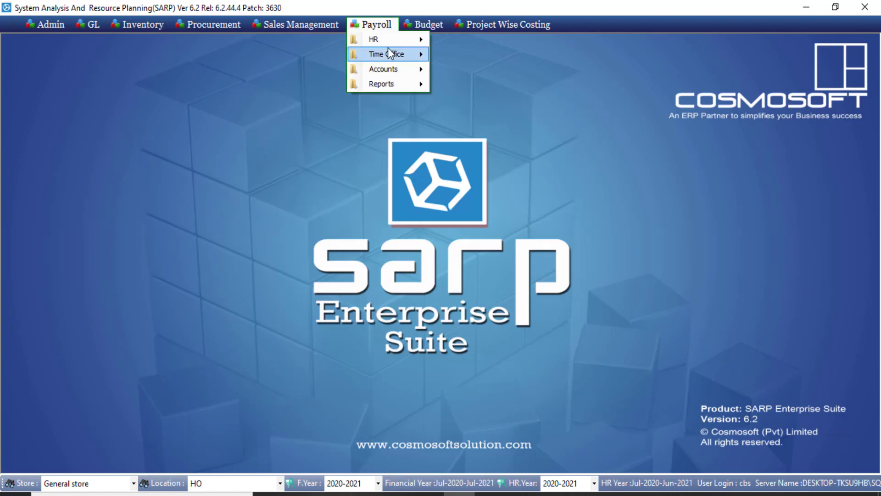
Step: Open Monthly Setup from the Payroll Accounts menu
mouse_move(389, 68)
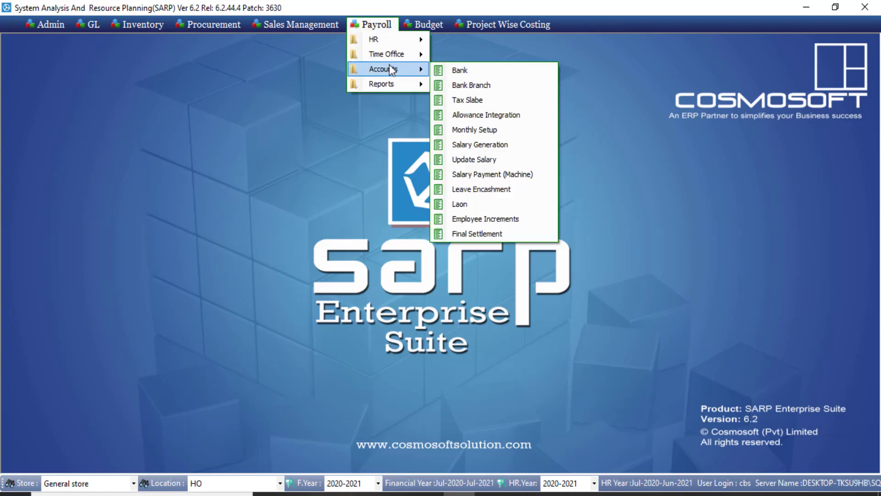
click(503, 130)
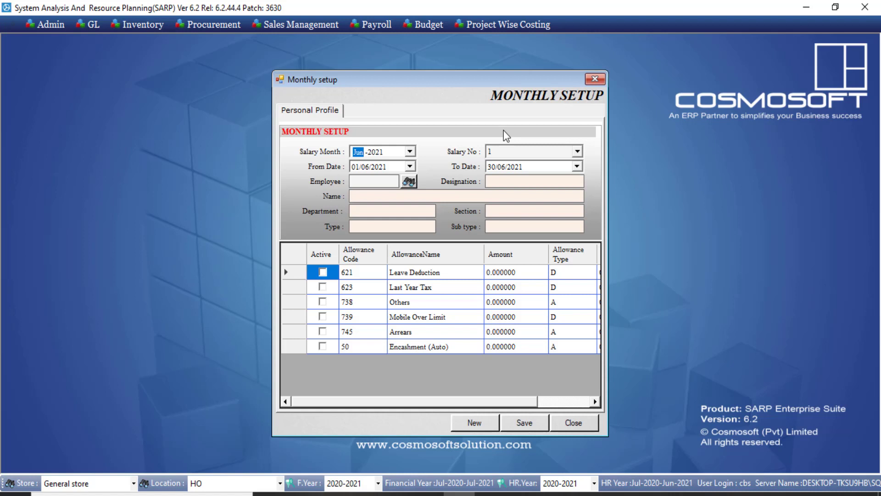
Step: Confirm salary month Jun-2021, salary no. 1 and the dates, then pick the employee
key(Right)
key(Left)
key(Right)
key(Left)
key(Right)
click(514, 147)
click(514, 149)
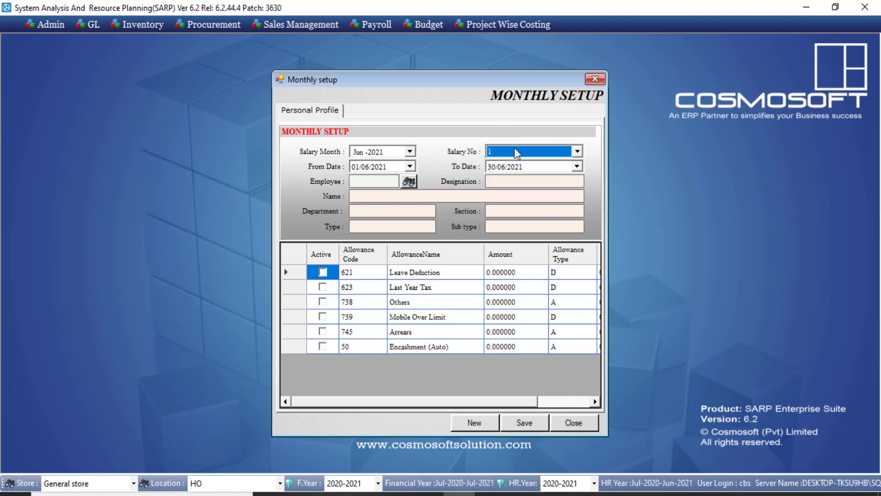
click(373, 166)
click(365, 167)
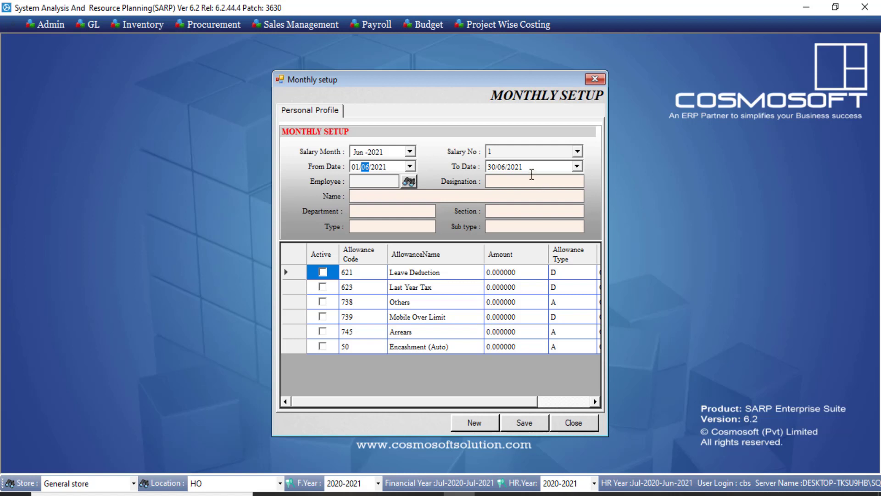
click(530, 165)
click(409, 182)
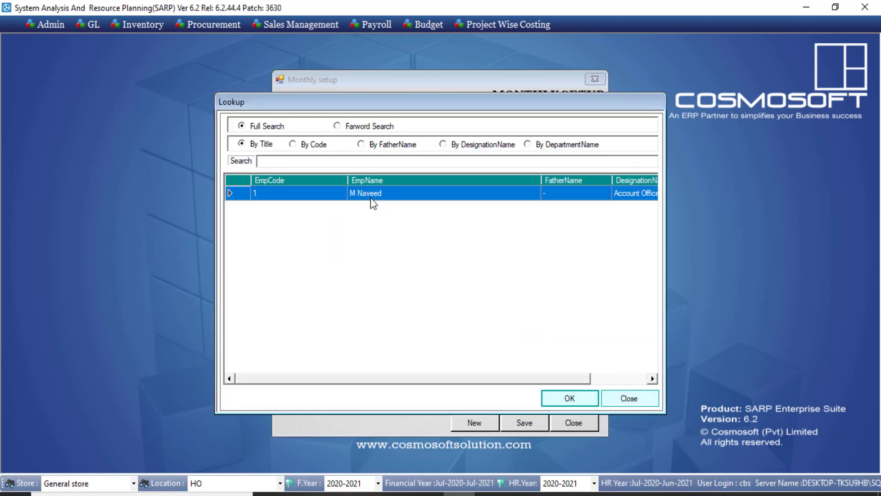
double_click(371, 198)
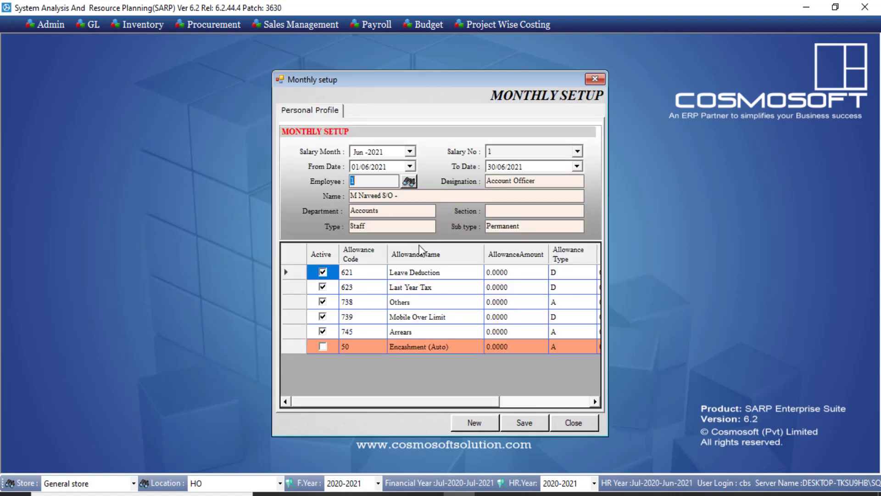
Step: Enter Mobile Over Limit 200, Arrears 500 and Others 100, then save
click(425, 319)
click(502, 317)
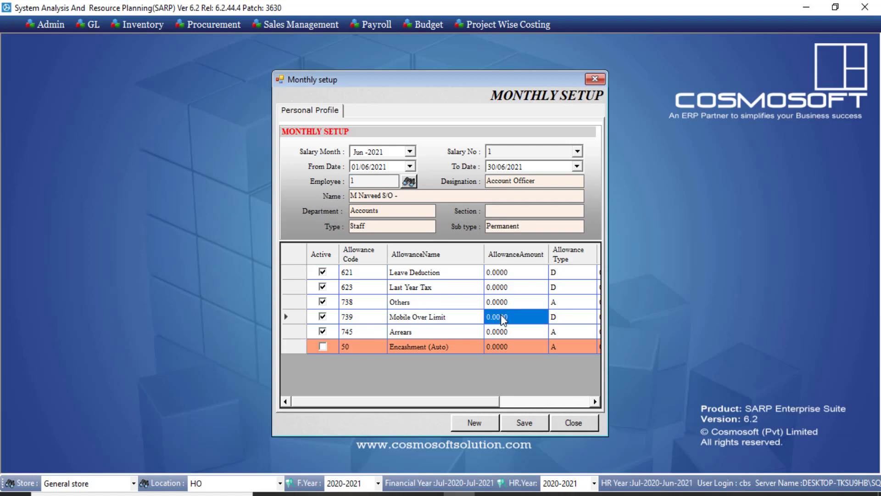
text(200)
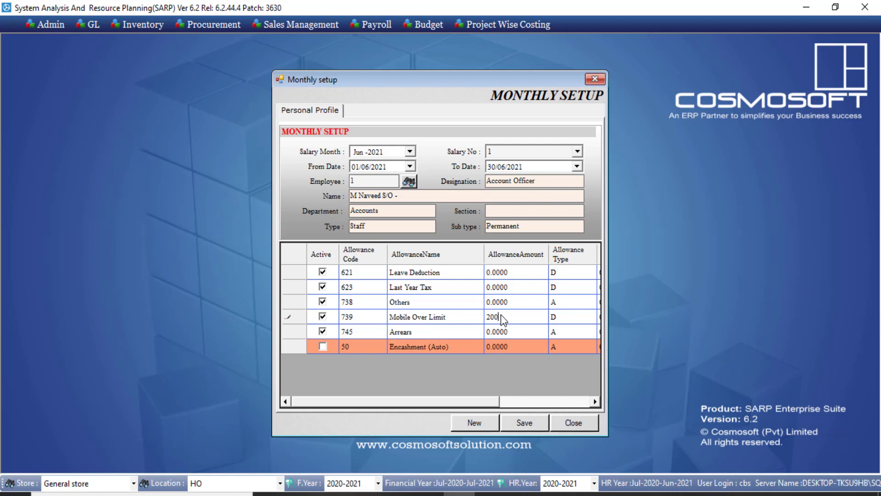
click(508, 331)
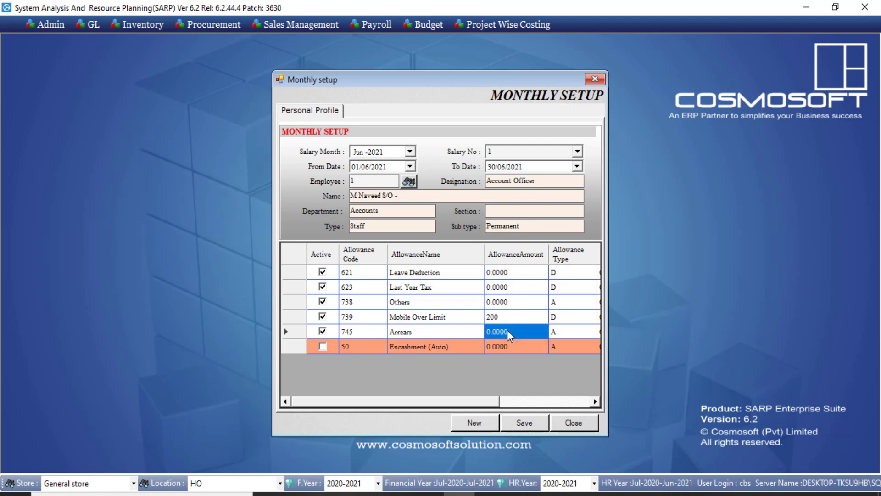
click(505, 331)
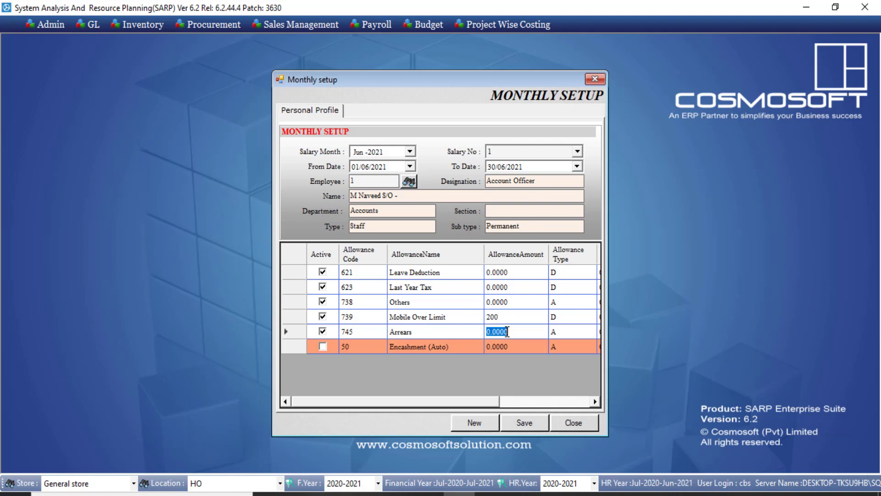
text(500)
click(500, 305)
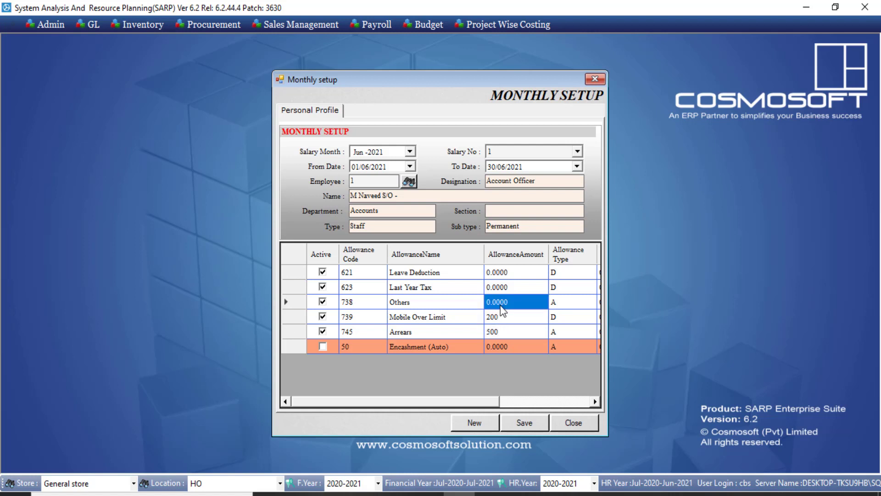
click(502, 307)
text(1)
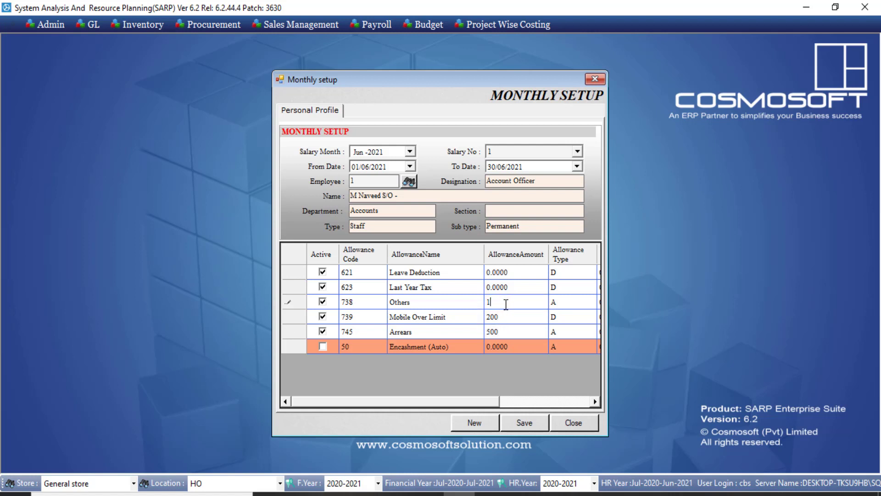
text(00)
click(534, 420)
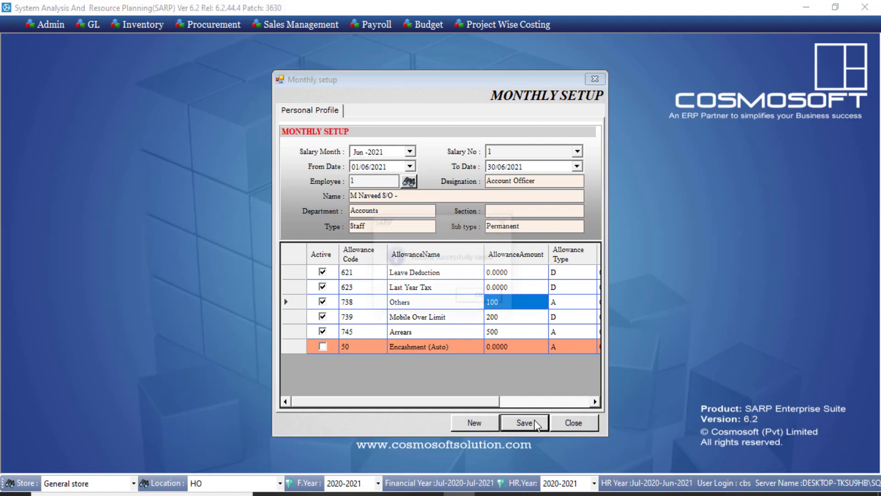
click(488, 301)
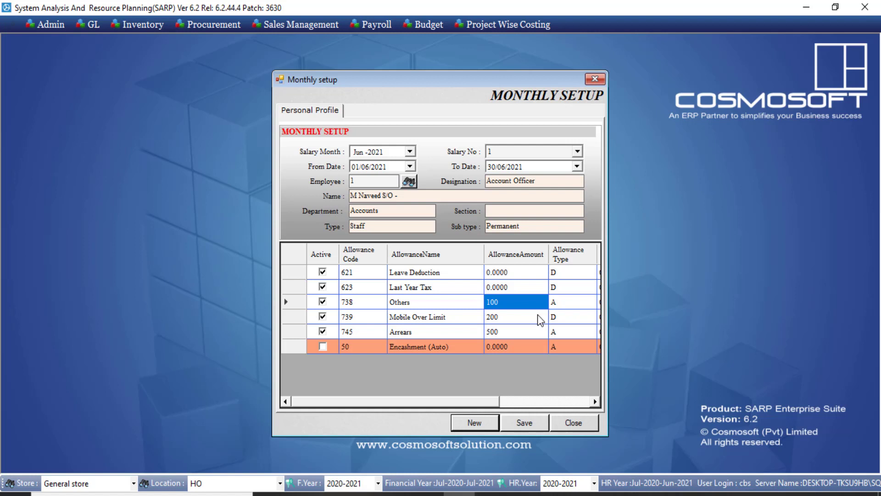
Step: Close Monthly Setup, open the Loan form and load employee 1 from the search
click(572, 423)
click(374, 25)
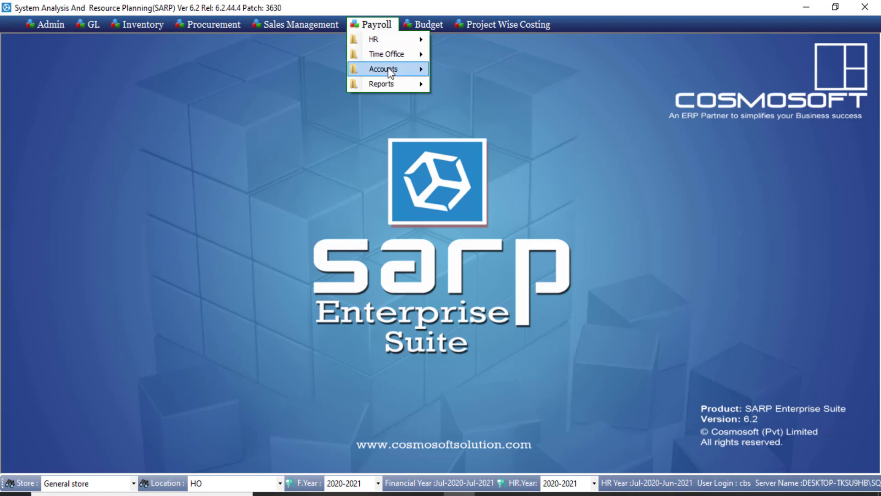
mouse_move(387, 70)
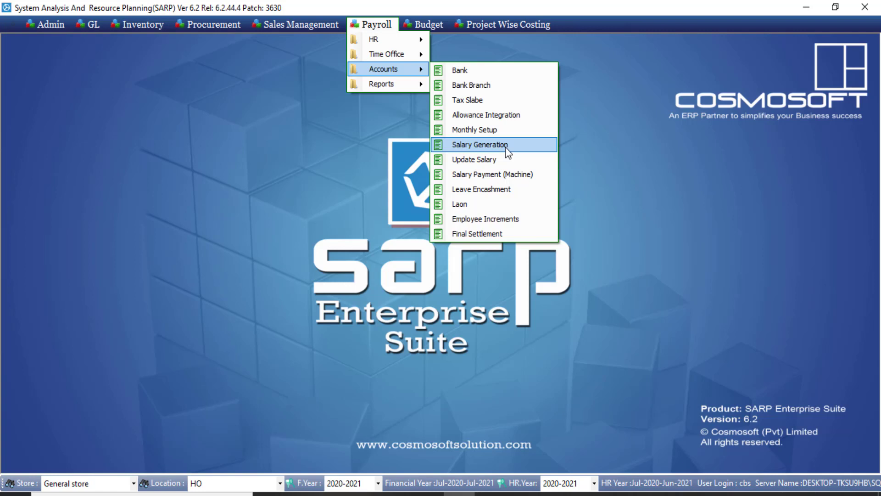
click(465, 209)
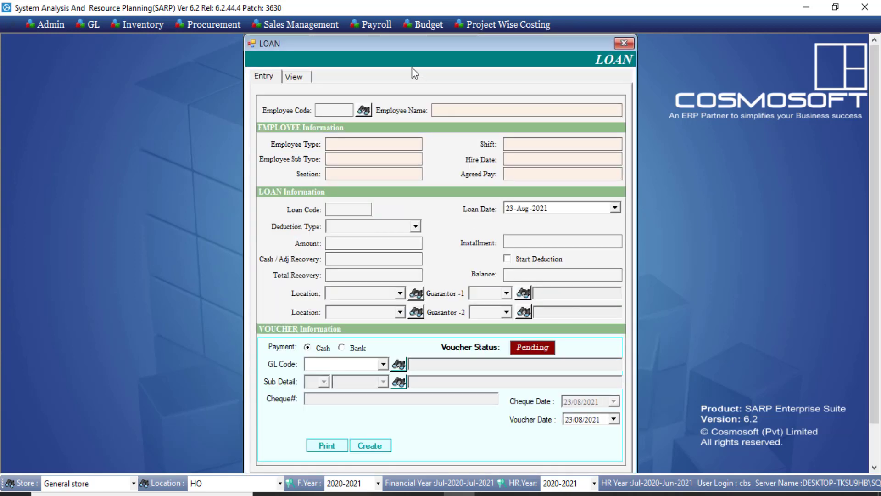
click(362, 109)
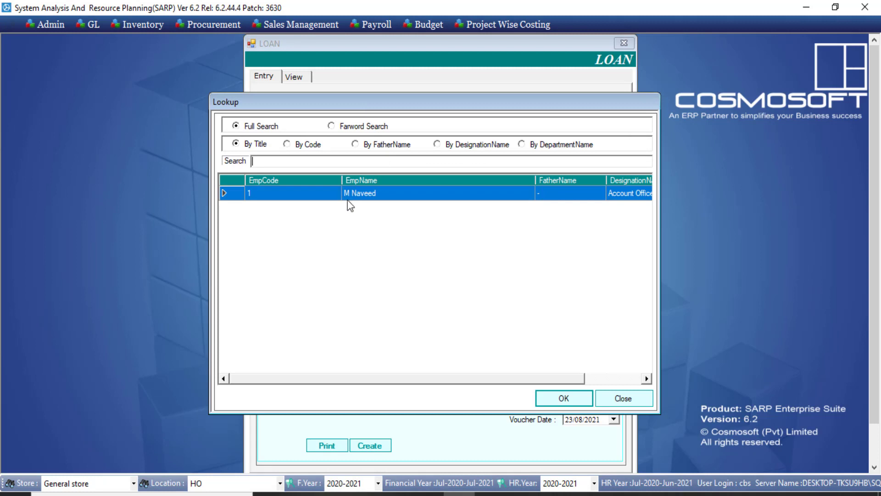
double_click(348, 196)
key(Tab)
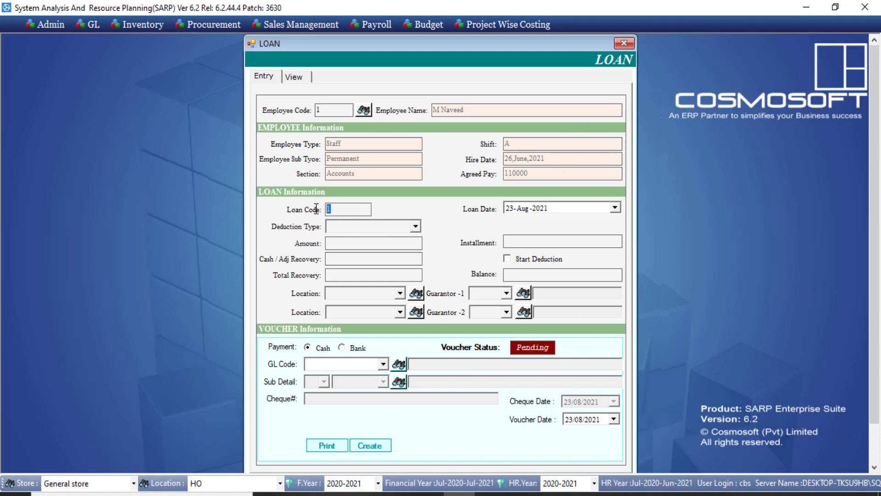
Step: Enter a 2 : Loan deduction of 10000 with 1000 installments and check the guarantor options
click(415, 226)
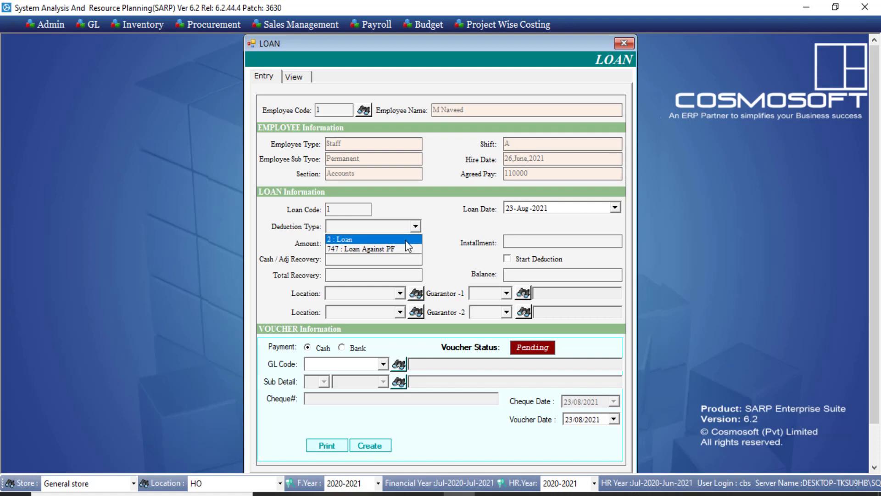
click(405, 241)
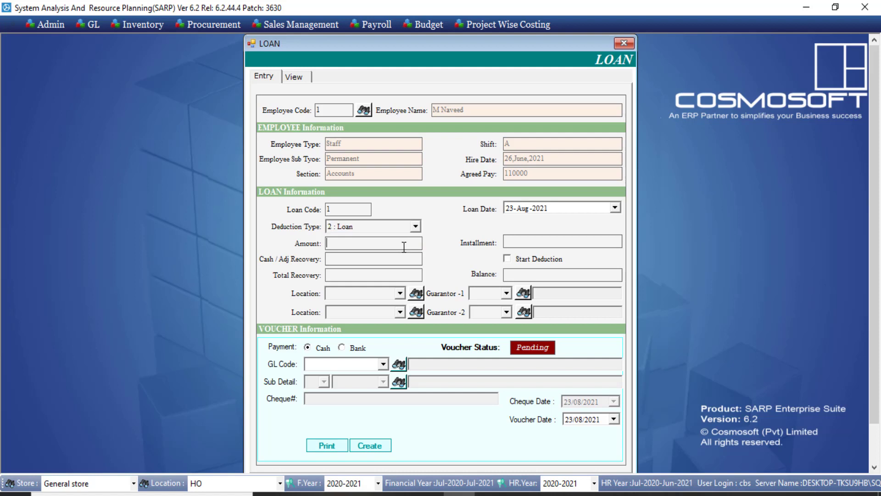
text(10000)
click(519, 242)
text(1000)
click(403, 261)
click(506, 293)
click(507, 294)
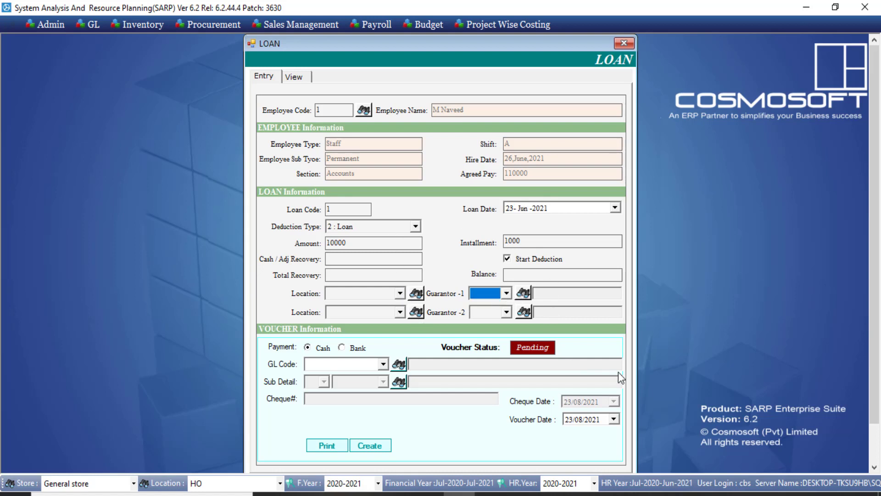
drag(874, 229, 874, 264)
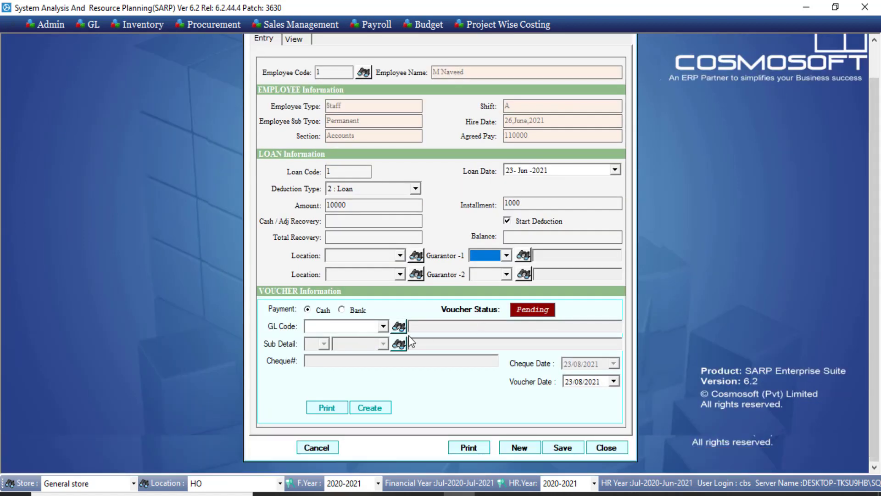
click(384, 327)
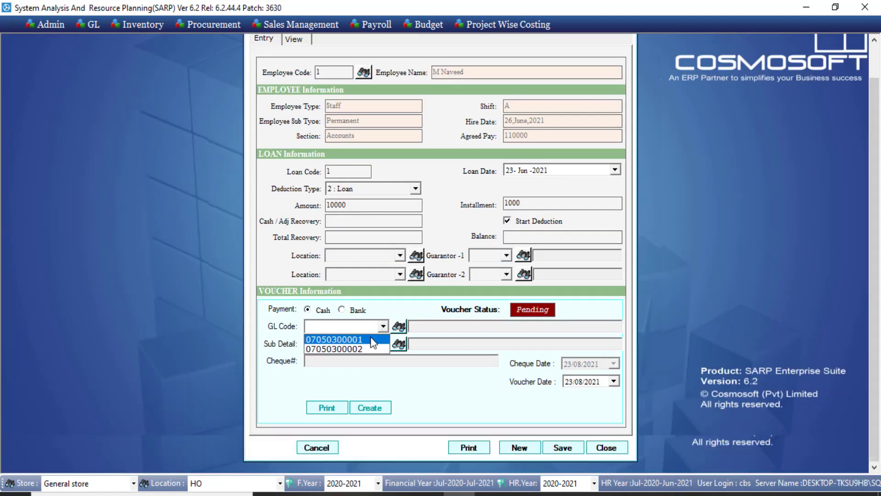
click(370, 340)
click(385, 327)
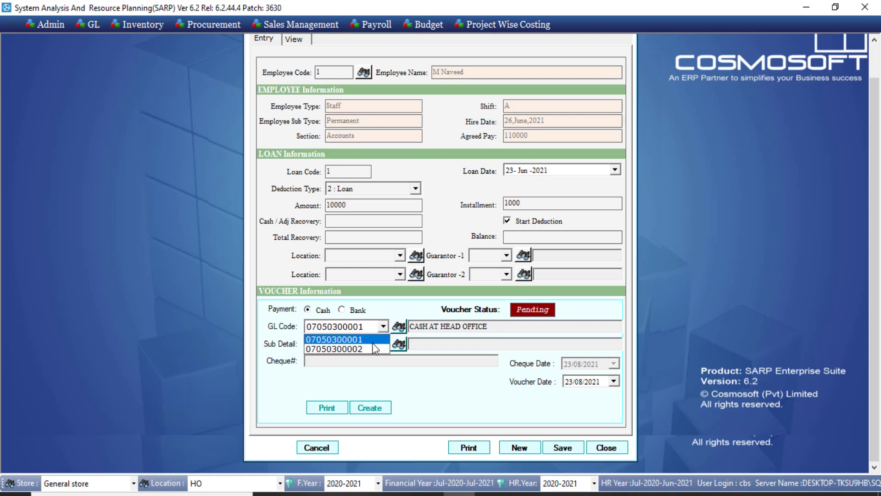
click(370, 349)
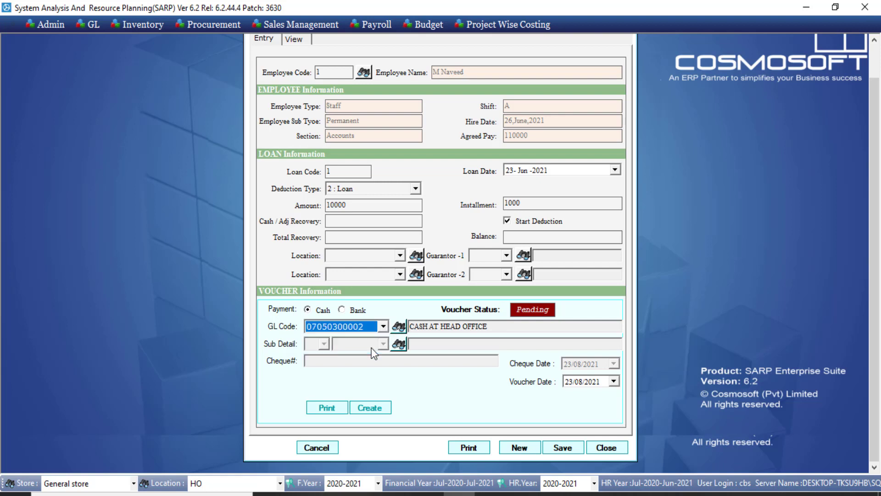
click(384, 326)
click(354, 311)
click(354, 311)
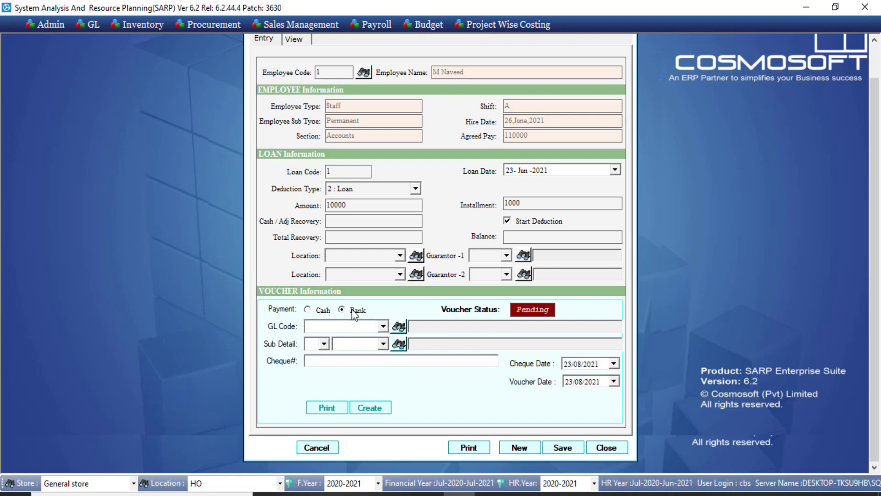
click(383, 327)
click(381, 341)
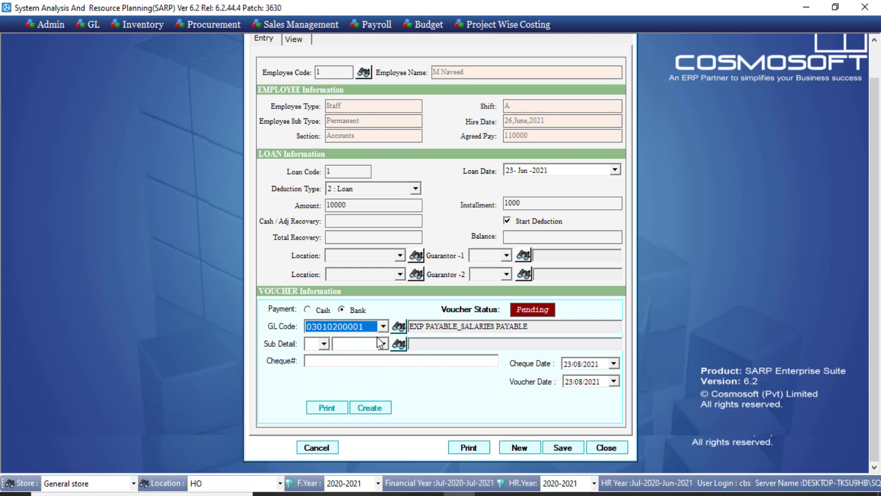
key(Down)
key(Down)
Step: Choose sub detail 010 / 01000001 (HBL) and enter cheque number 121212
click(324, 344)
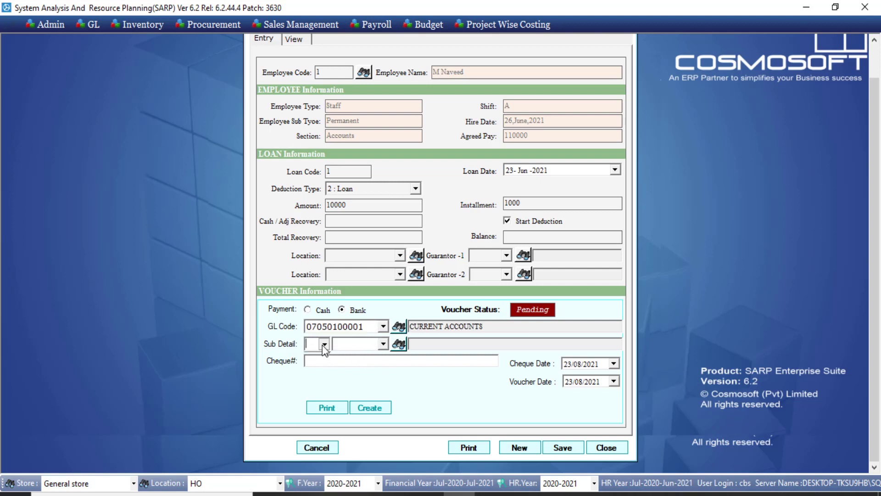
click(366, 348)
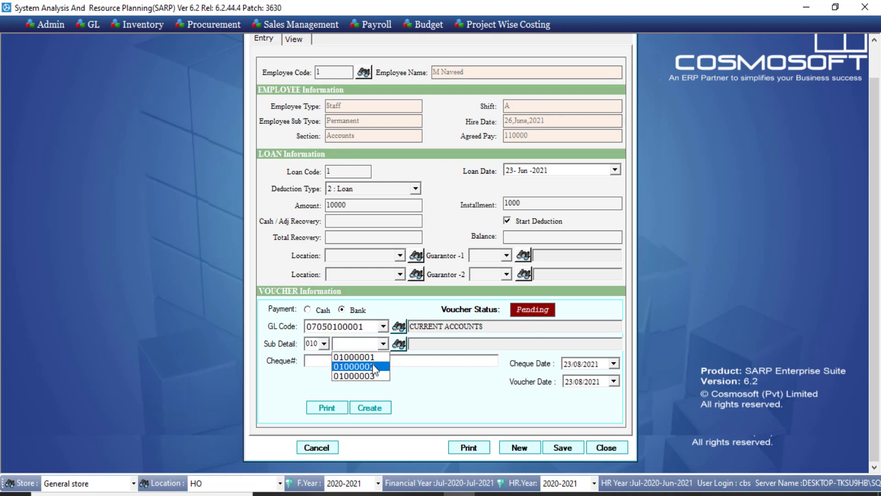
click(373, 356)
click(375, 363)
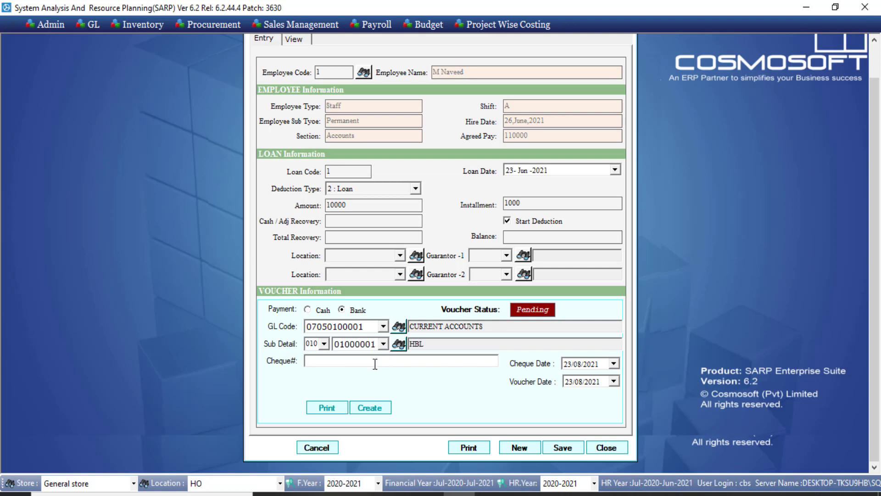
text(121212)
click(567, 363)
click(570, 381)
Step: Try saving the loan record and dismiss the hire-date warning
click(566, 453)
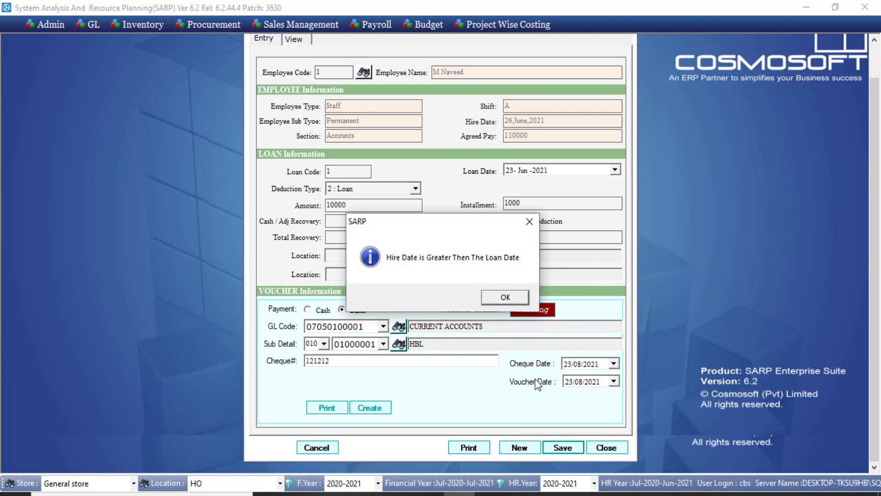
click(504, 302)
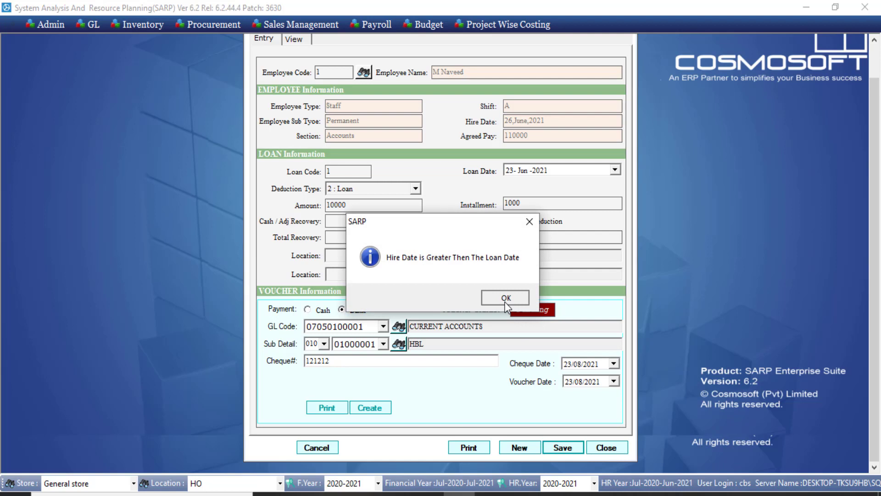
click(506, 299)
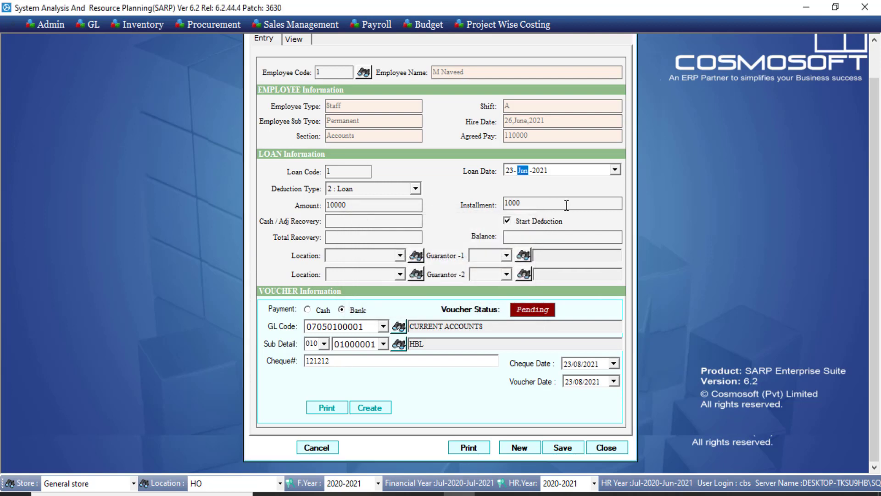
Step: Change the loan date to 21-Aug-2021 and save the loan record successfully
key(Up)
key(Right)
key(Down)
key(Left)
key(Right)
key(Left)
key(Down)
key(Up)
key(Up)
key(Left)
click(566, 452)
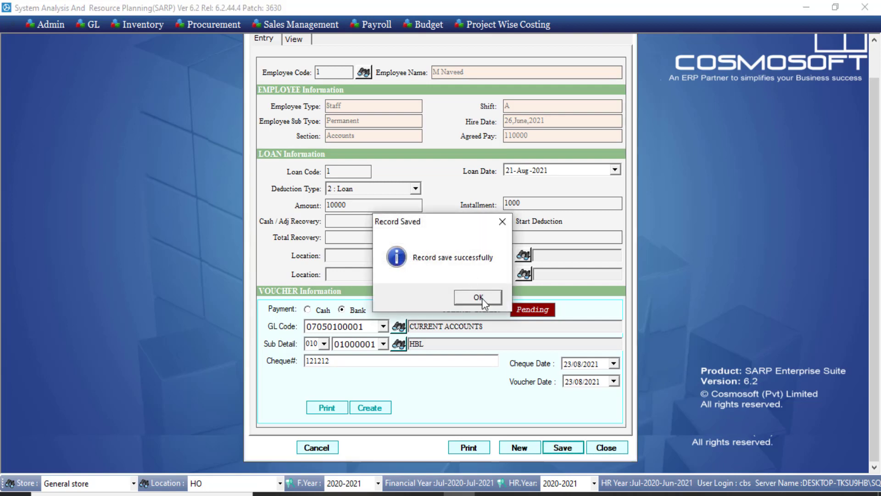
click(478, 299)
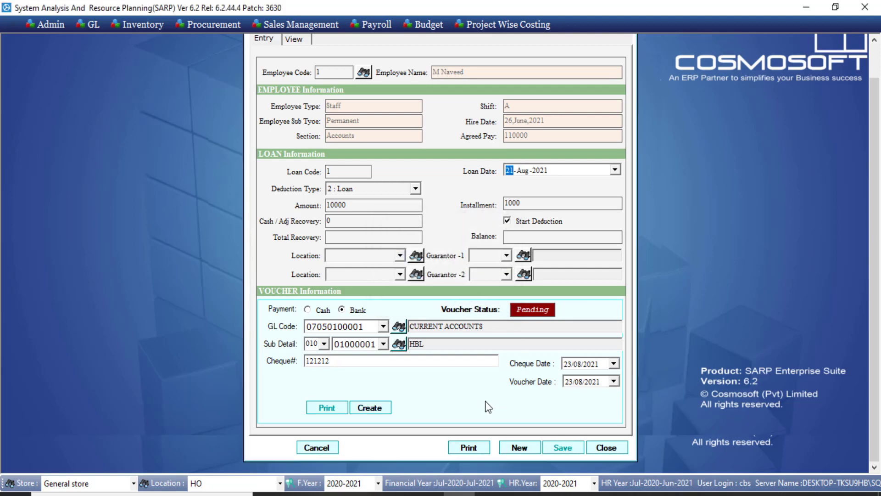
Step: Attempt to create the loan's bank voucher and dismiss the invalid date error
click(381, 407)
click(367, 411)
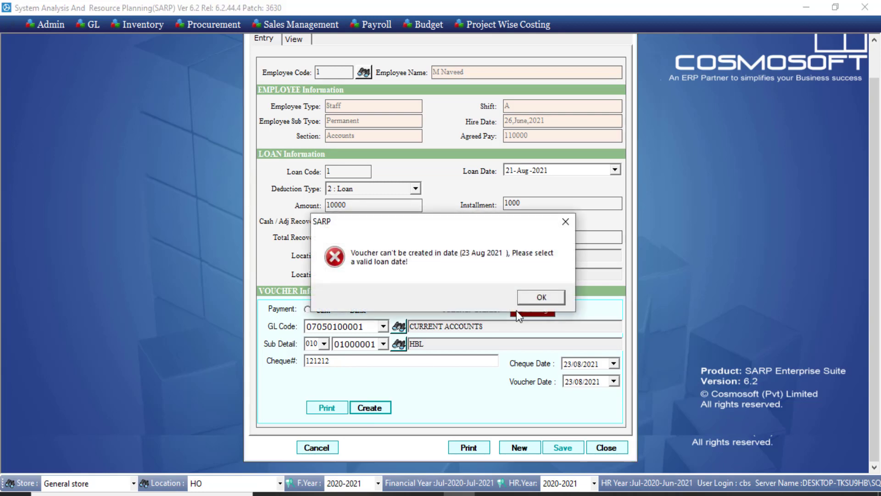
click(542, 299)
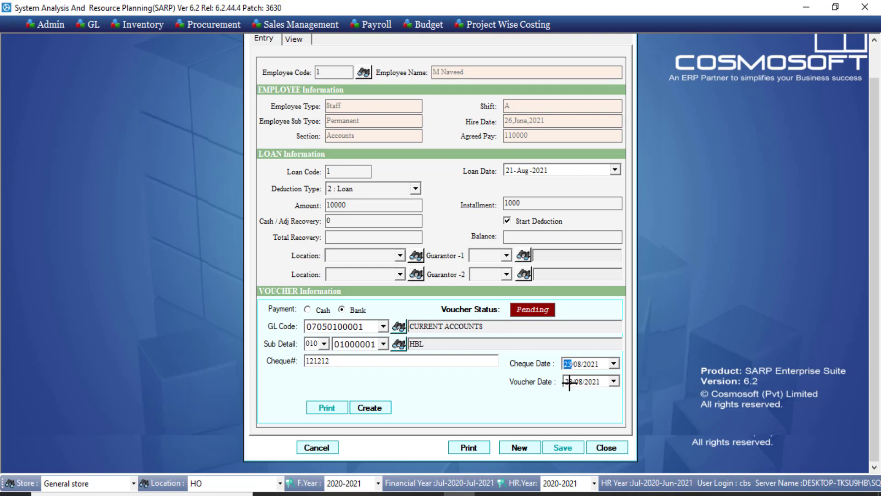
Step: Set the voucher date to 21/08/2021 and retry the voucher, dismissing the repeated date error
click(569, 381)
click(375, 412)
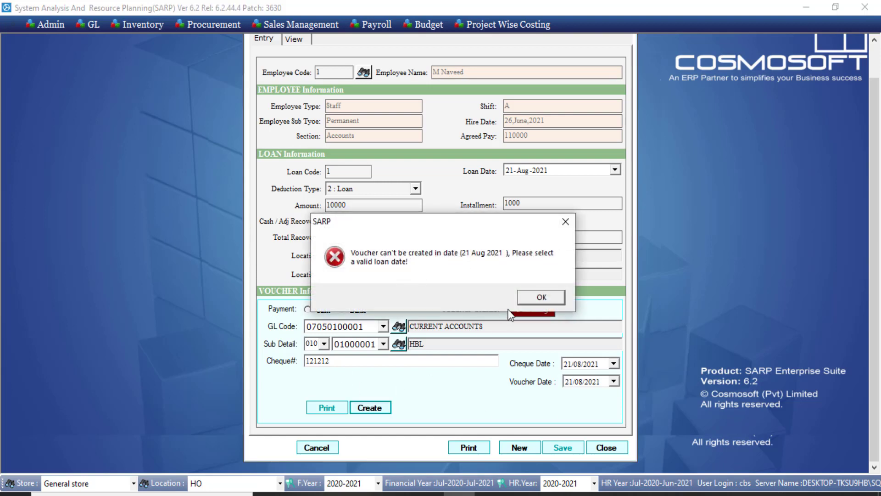
click(541, 298)
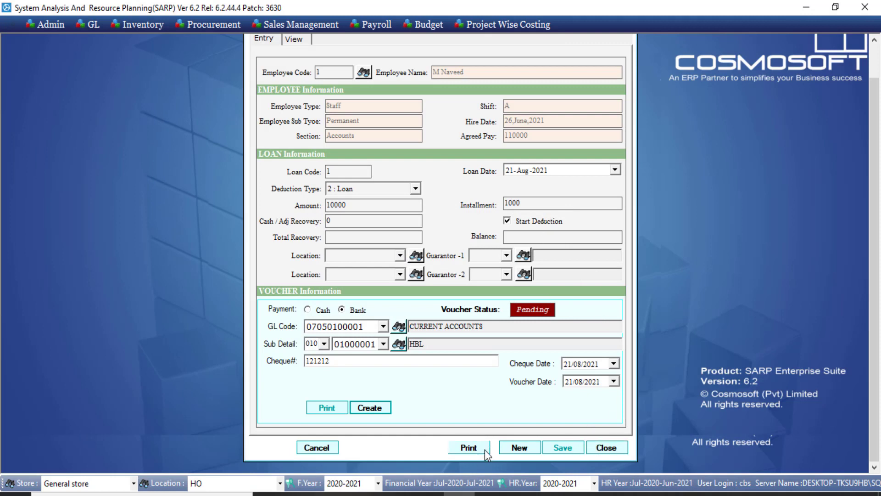
click(470, 449)
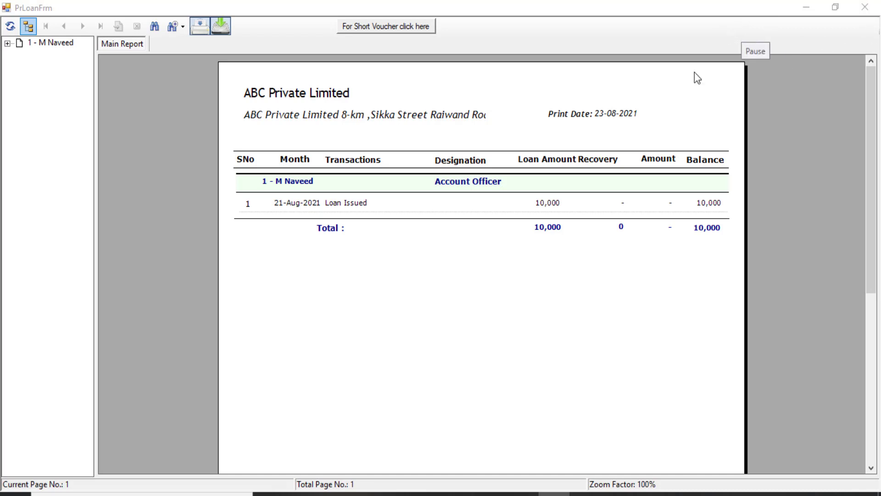
click(873, 7)
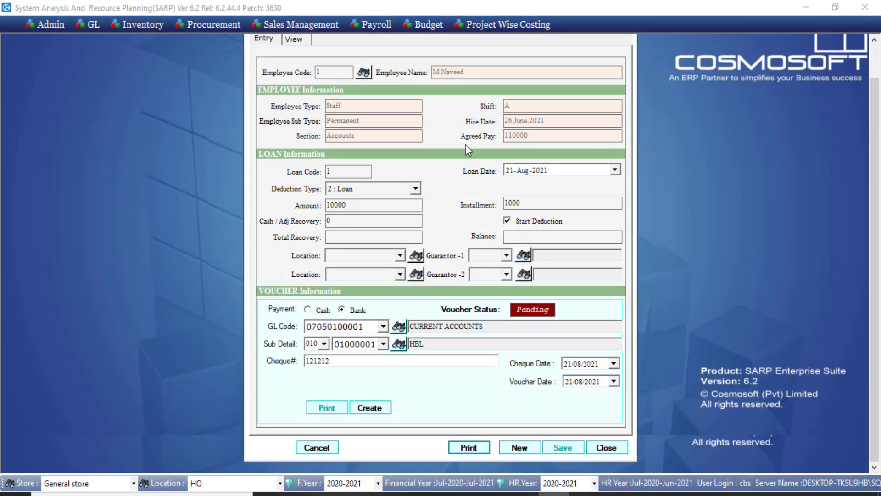
Step: Close the loan form and open Payroll > Accounts > Salary Generation for Jun-2021
click(611, 446)
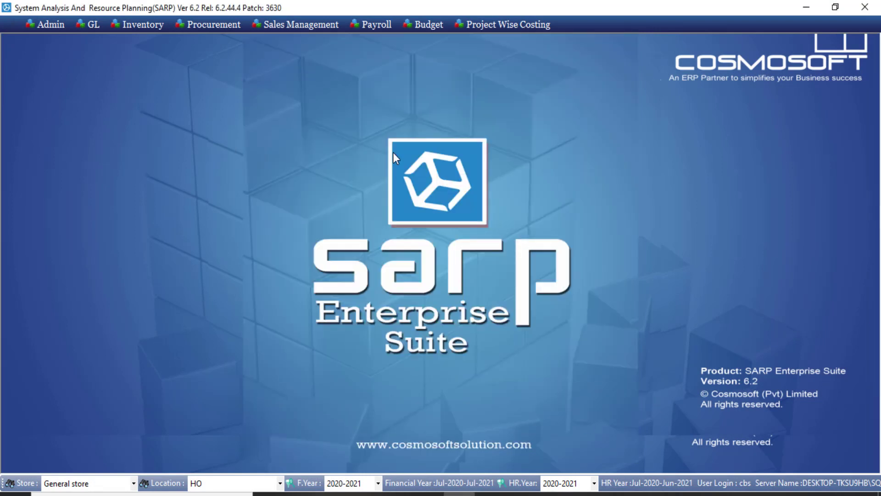
click(376, 24)
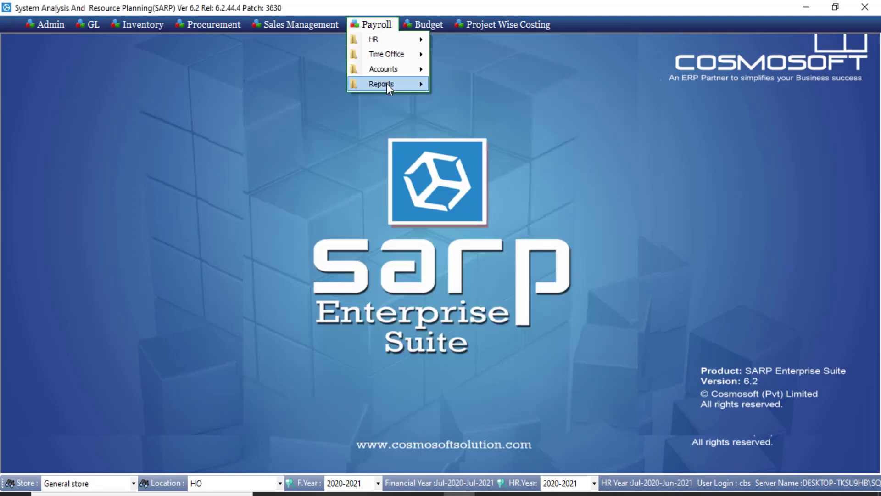
mouse_move(389, 65)
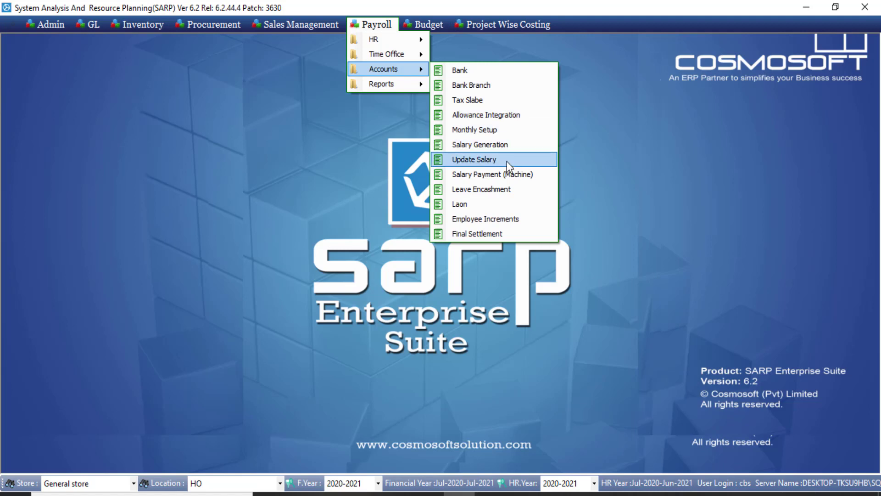
click(491, 144)
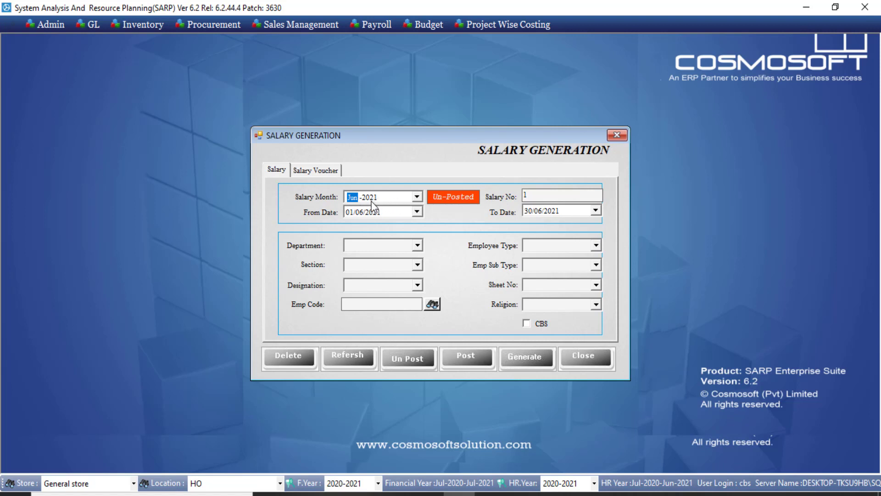
Step: Review the salary number, date range and department, section, designation and religion filters, leaving them blank
click(558, 197)
click(360, 212)
click(529, 211)
click(417, 246)
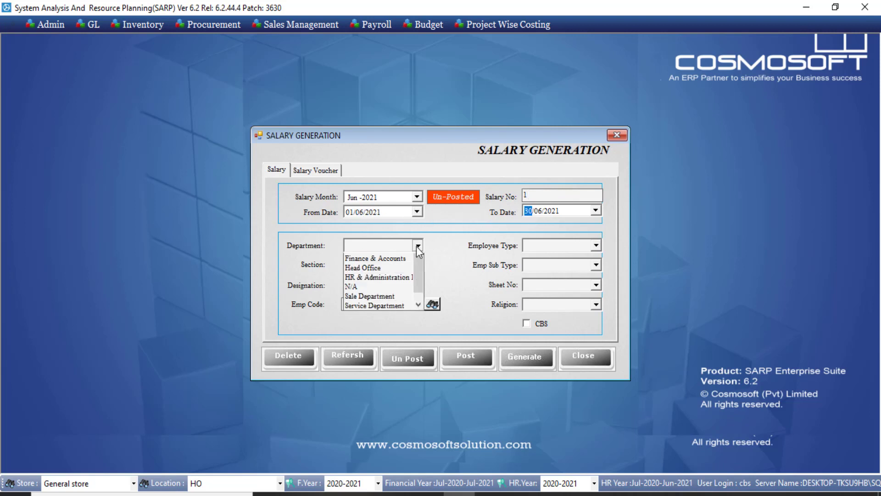
click(418, 246)
click(418, 264)
click(418, 264)
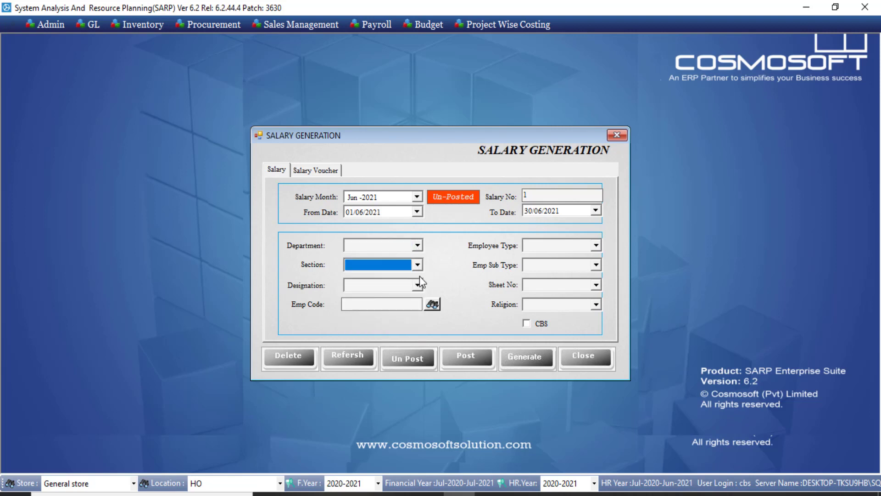
click(419, 285)
click(419, 285)
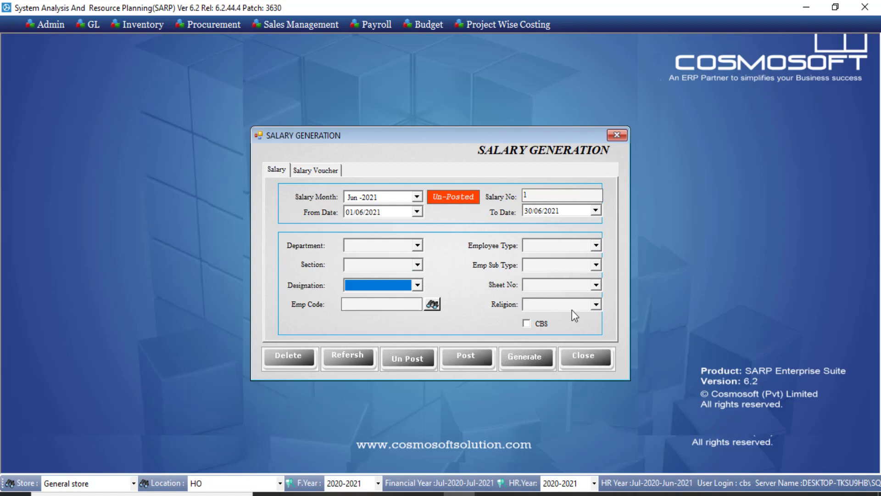
click(598, 302)
click(598, 302)
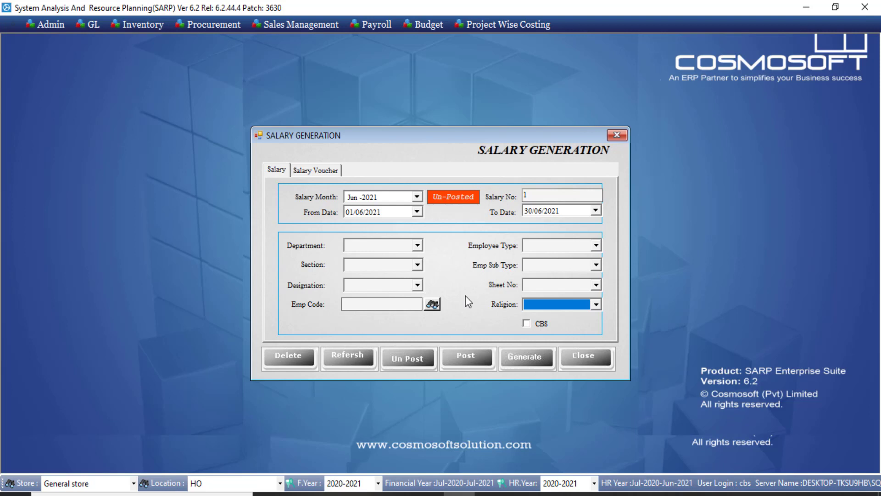
Step: Generate the Jun-2021 salary and dismiss the success message
click(526, 365)
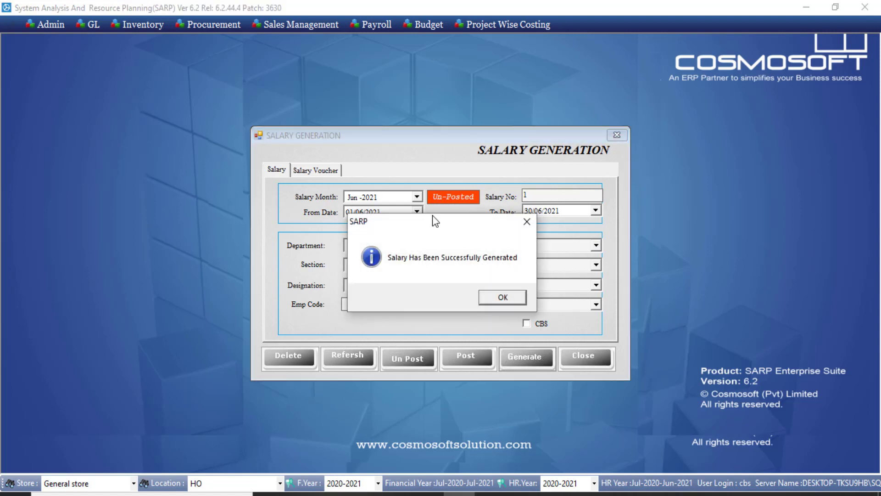
drag(433, 229, 426, 113)
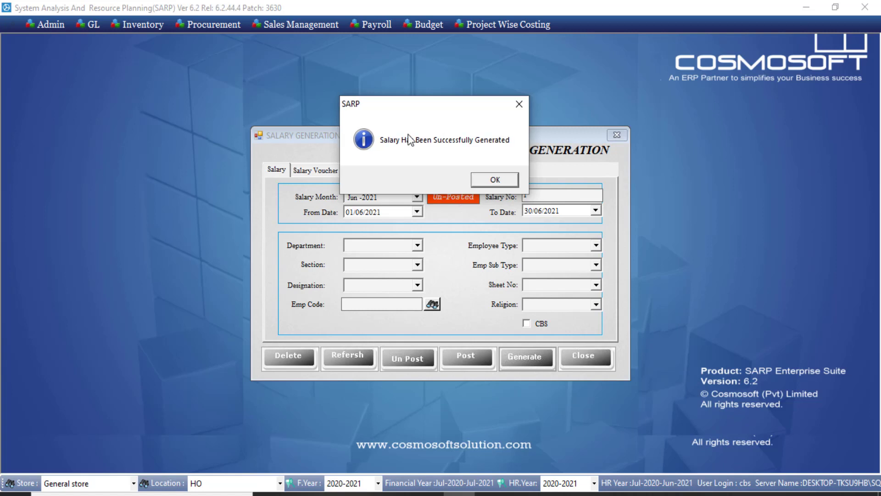
click(492, 179)
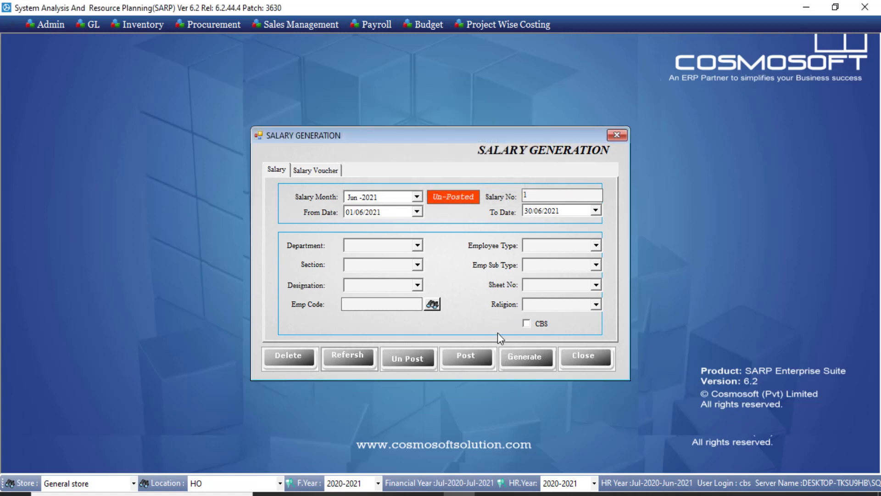
Step: Refresh the form and load salary number 1 back into it
click(360, 350)
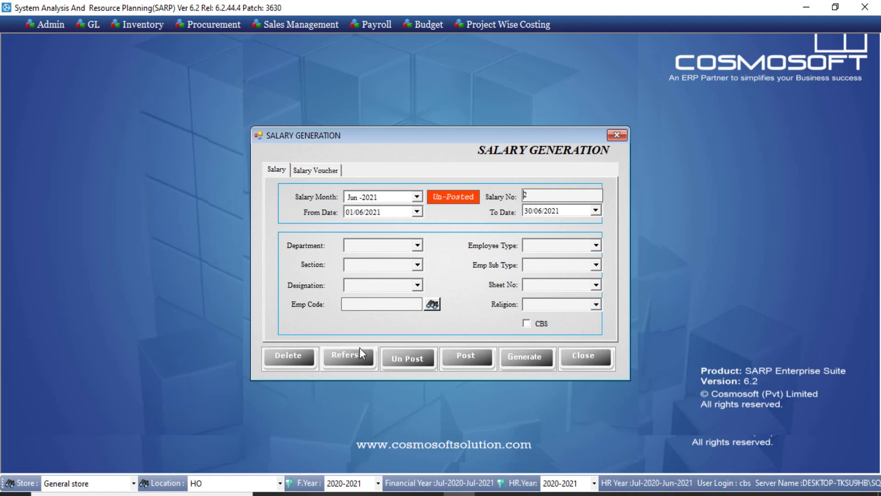
double_click(529, 196)
text(1)
key(Tab)
Step: Delete the generated Jun-2021 salary and refresh the form
click(292, 359)
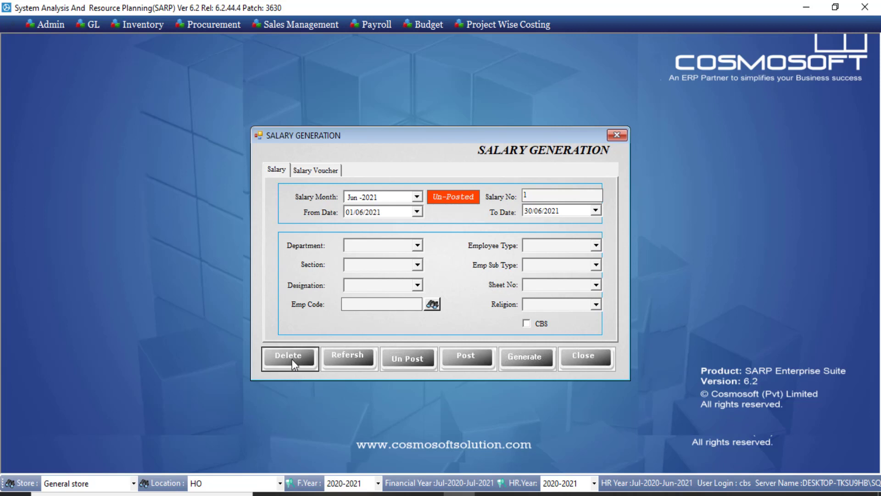
click(487, 298)
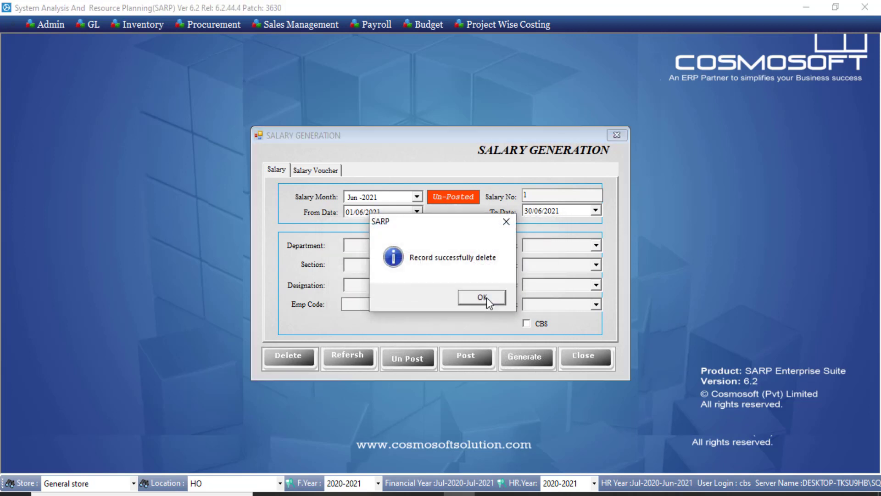
click(486, 297)
click(371, 356)
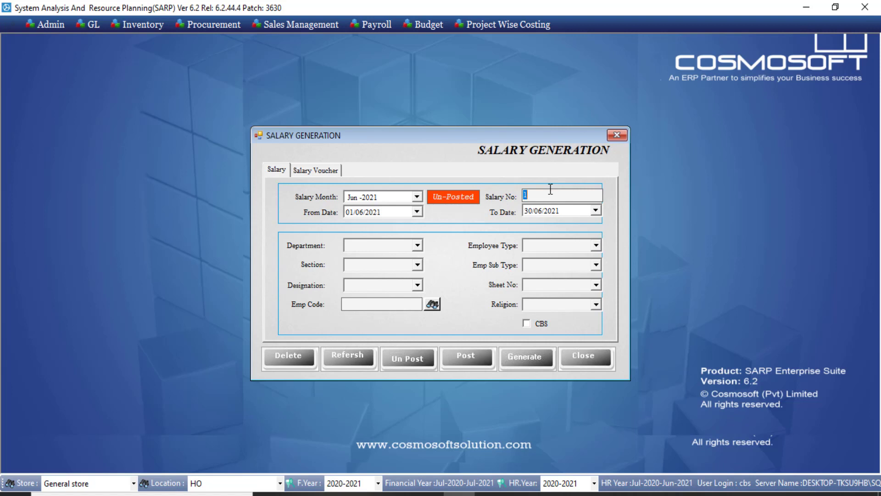
Step: Regenerate the Jun-2021 salary, dismiss the message and refresh the form
click(523, 361)
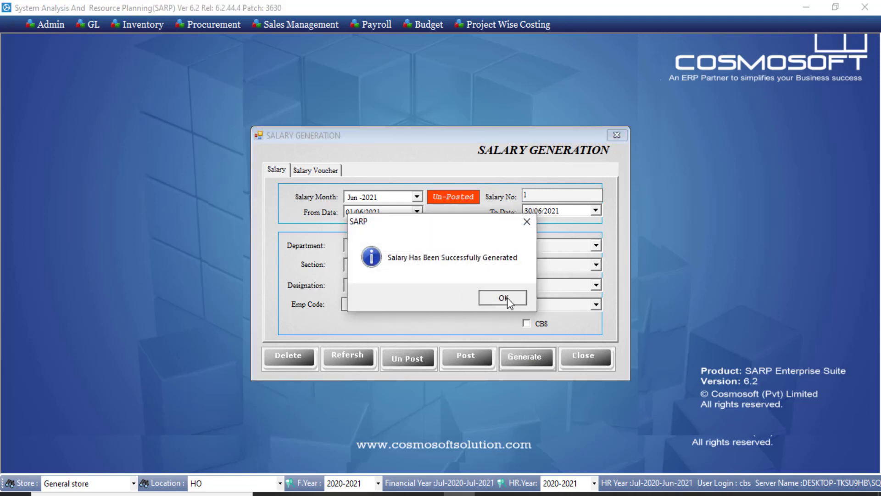
click(508, 297)
click(343, 362)
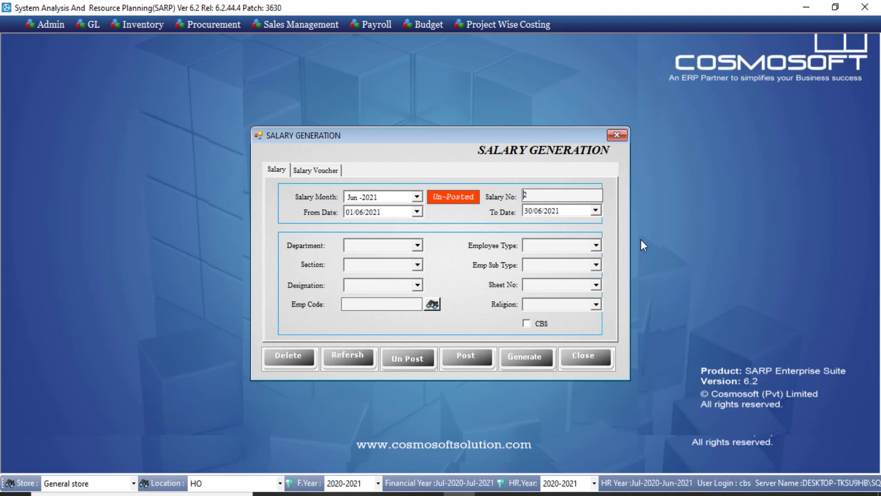
Step: Close Salary Generation and open Payroll > Accounts > Update Salary
click(617, 135)
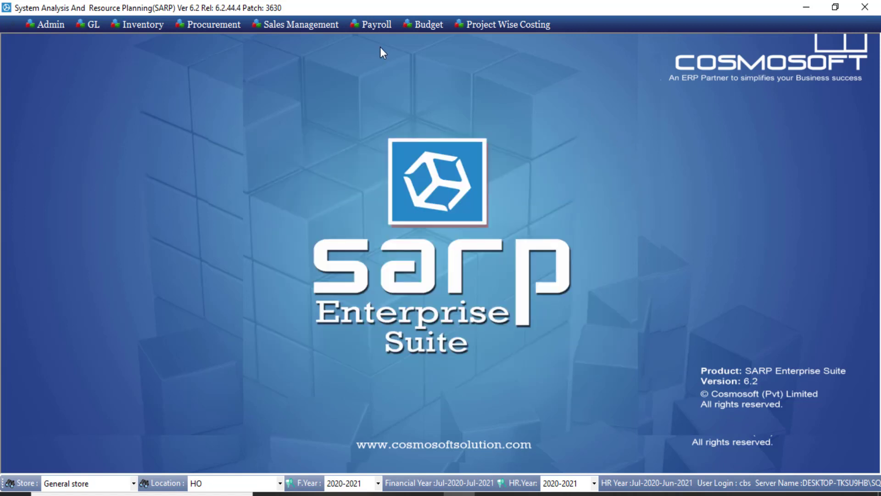
click(384, 26)
mouse_move(399, 72)
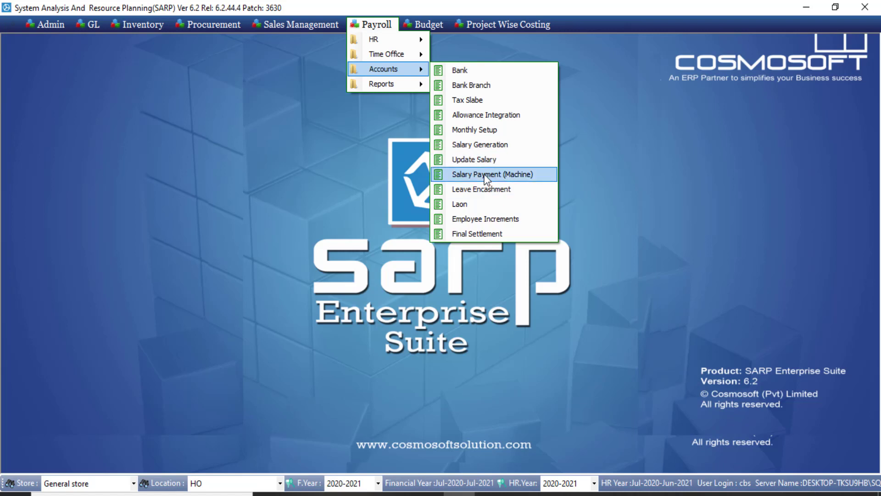
click(474, 164)
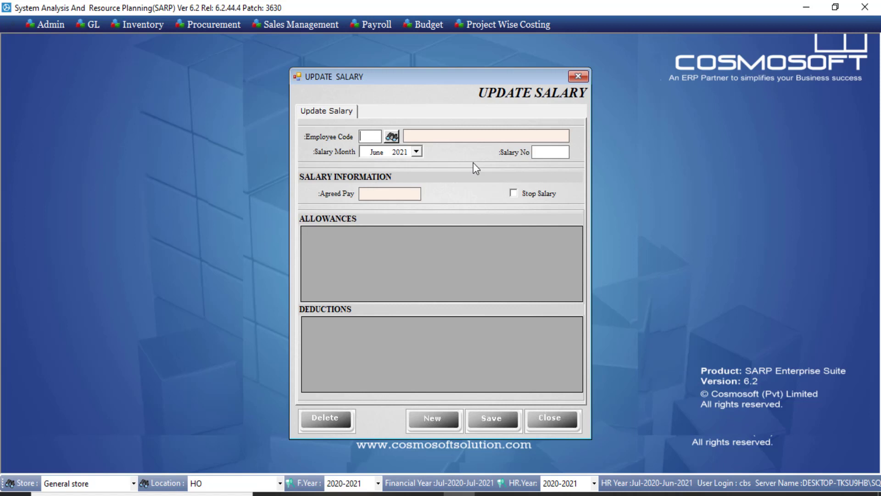
Step: Load employee code 1's salary no. 1, showing agreed pay 110000 with allowances and deductions
text(1)
key(Tab)
click(555, 153)
text(1)
key(Tab)
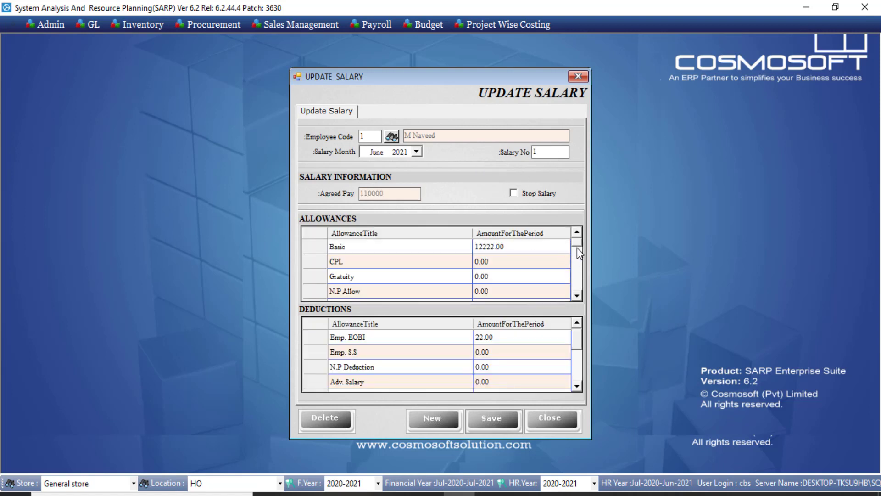
drag(577, 248, 576, 325)
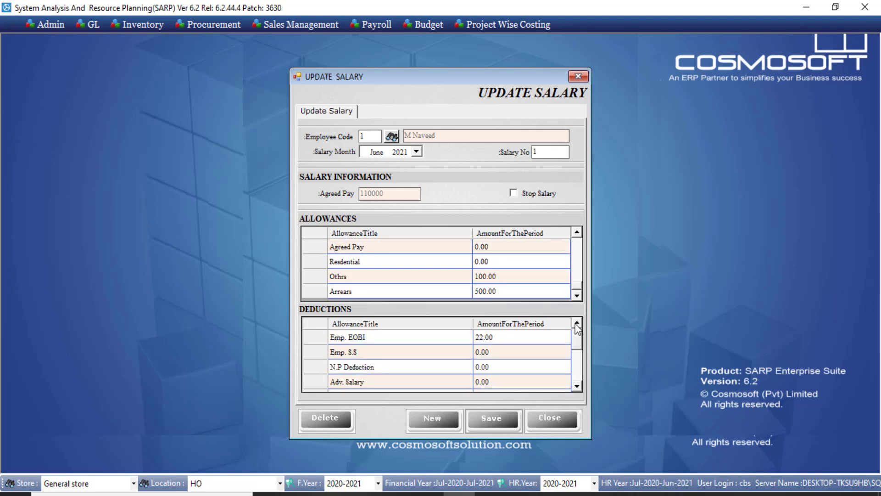
Step: Set employee 1's Resdential allowance amount to 500
click(533, 337)
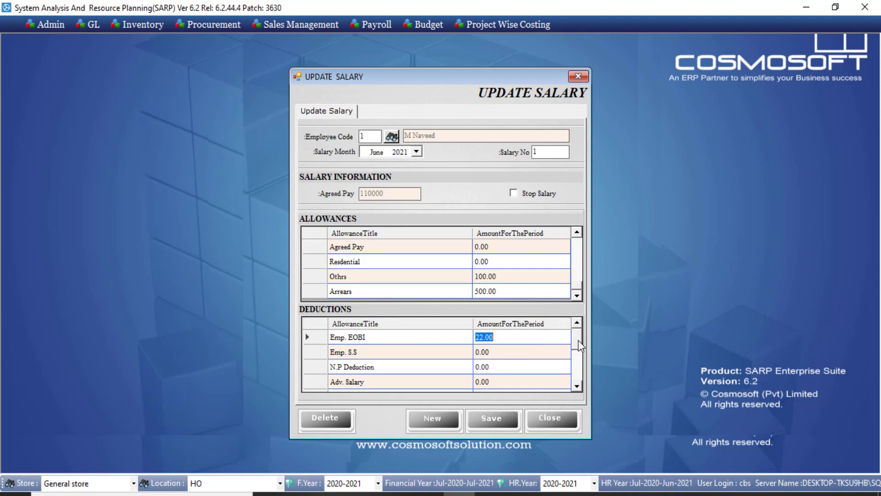
drag(578, 340, 576, 360)
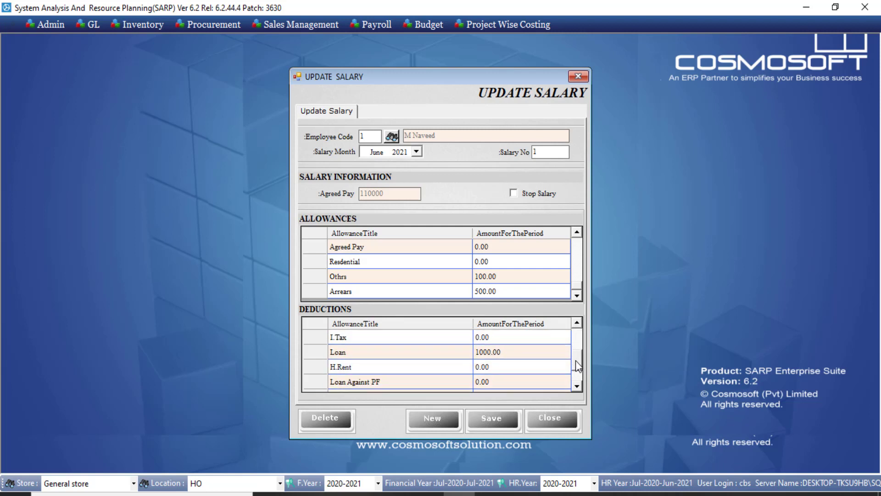
click(529, 357)
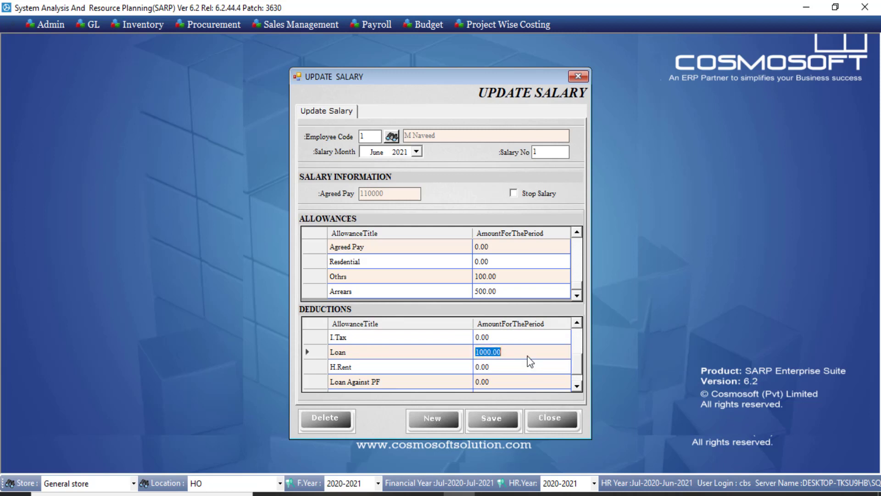
click(514, 279)
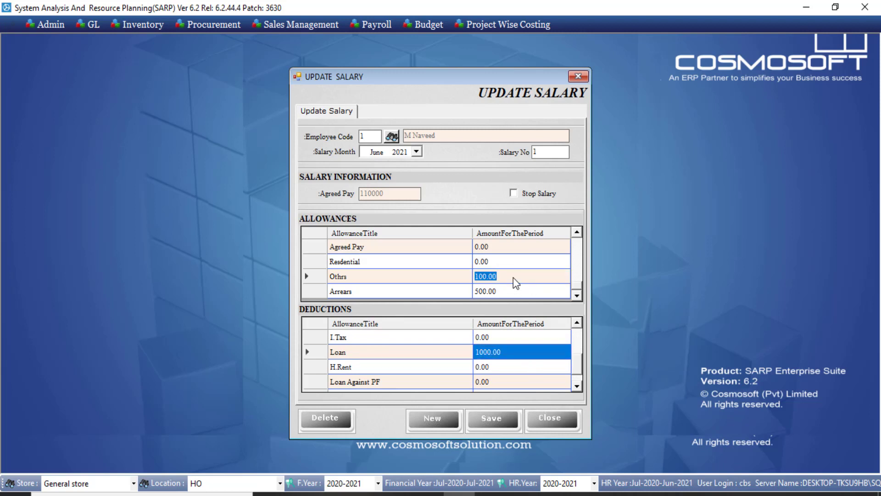
click(508, 265)
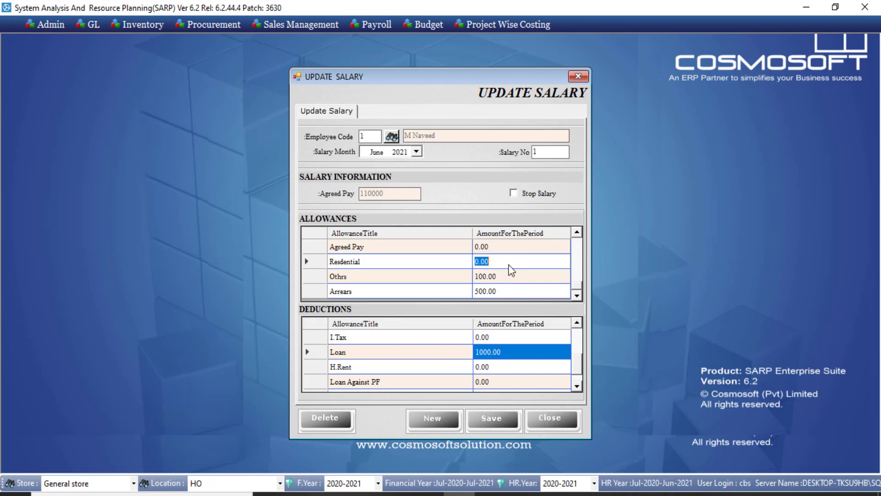
text(500)
Step: Save the June salary update, tick Stop Salary and close the form
click(494, 426)
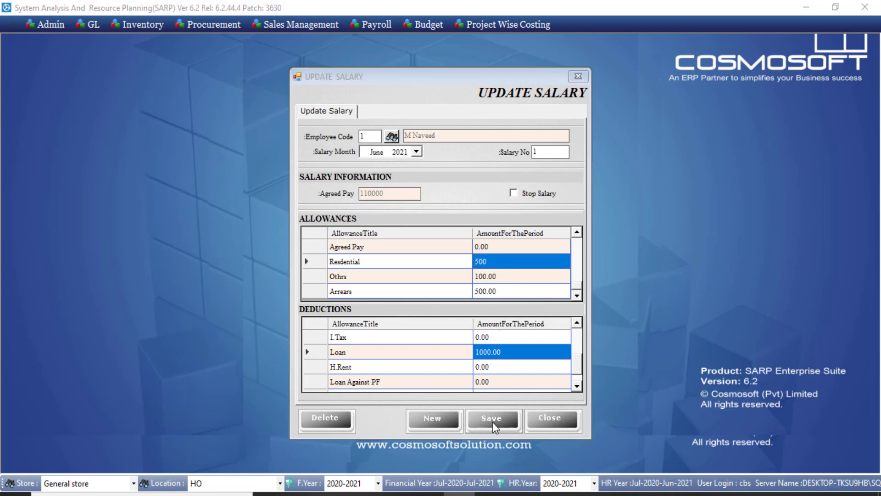
click(476, 298)
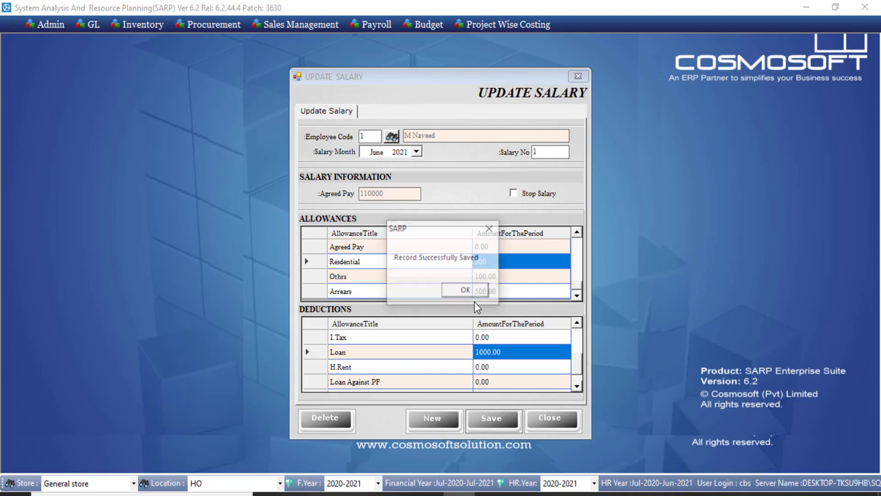
click(473, 294)
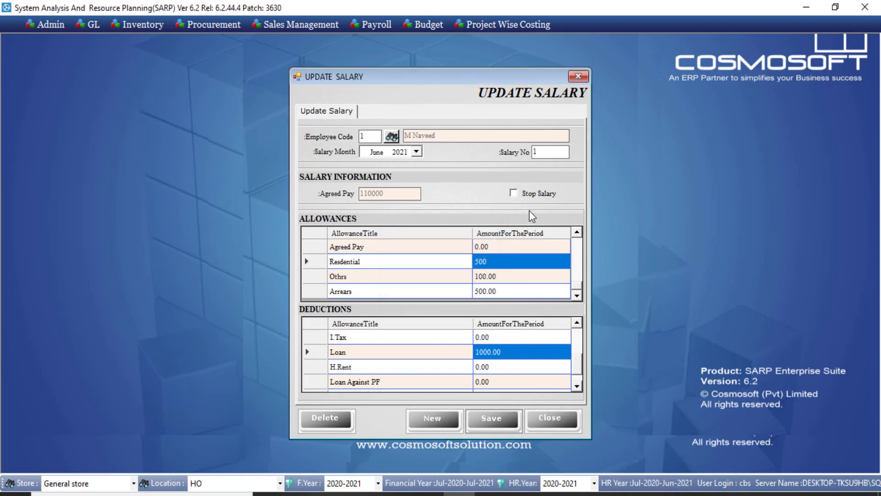
click(534, 202)
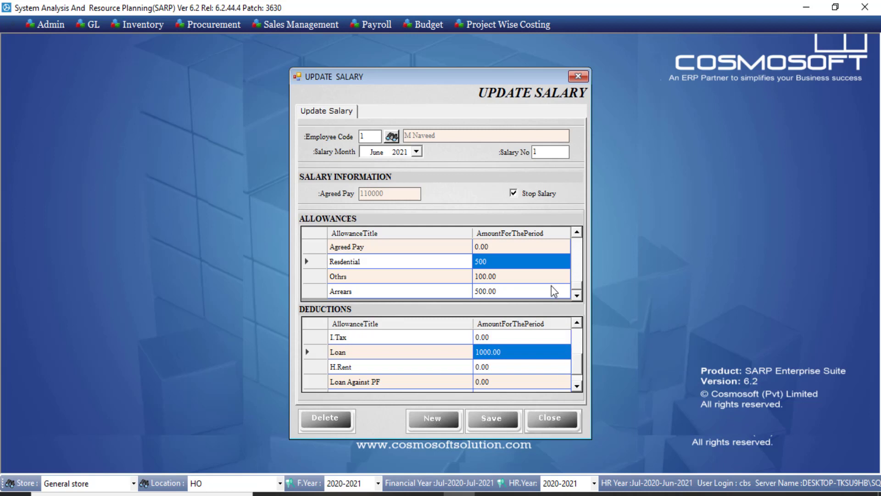
click(549, 419)
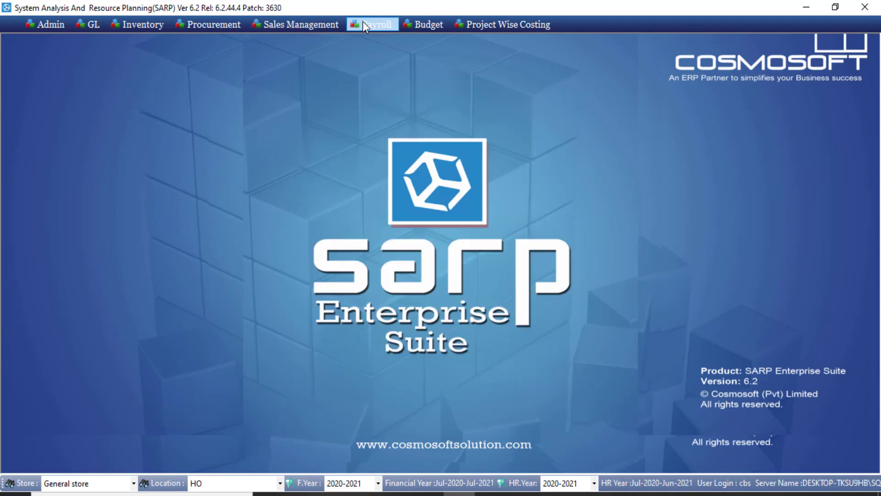
click(367, 23)
mouse_move(385, 68)
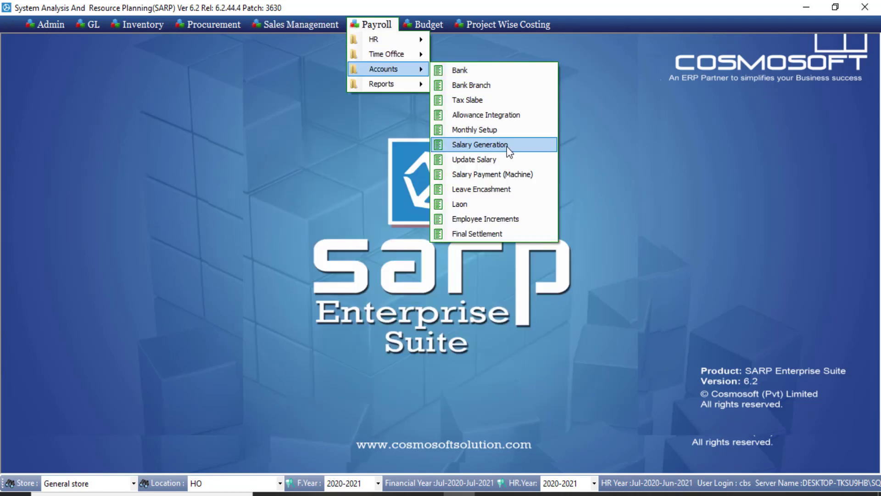
click(515, 177)
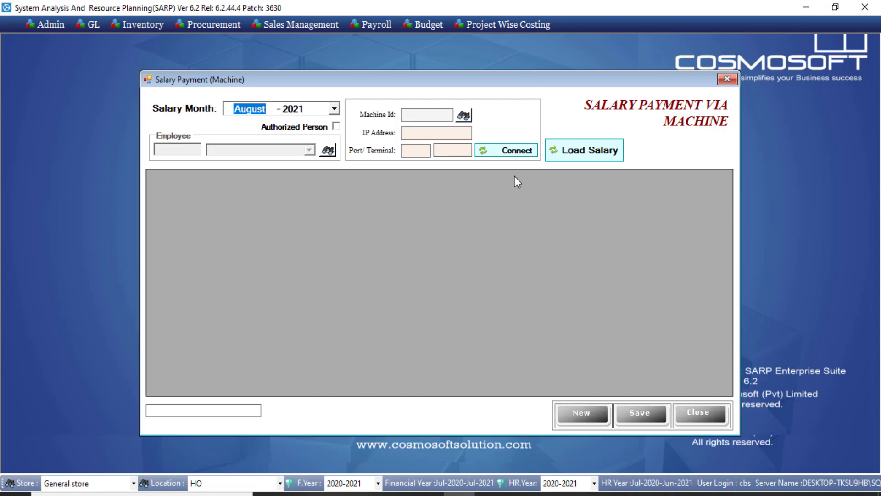
key(Down)
key(Down)
click(336, 126)
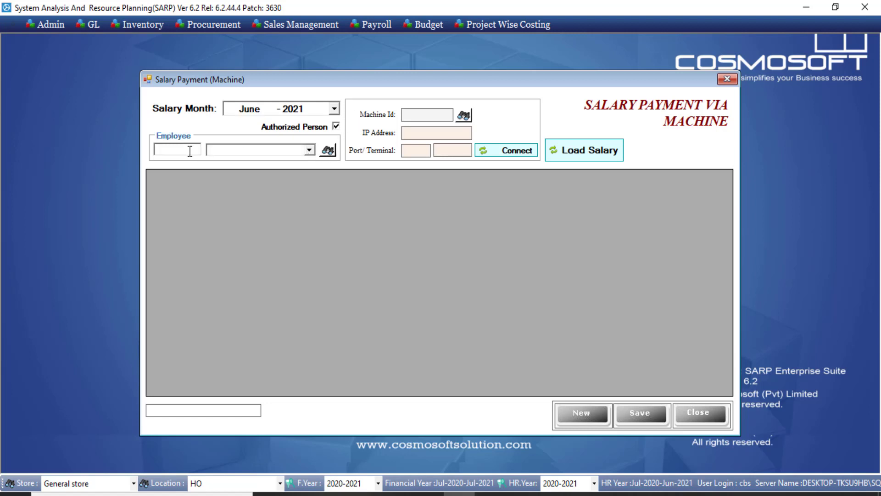
click(306, 151)
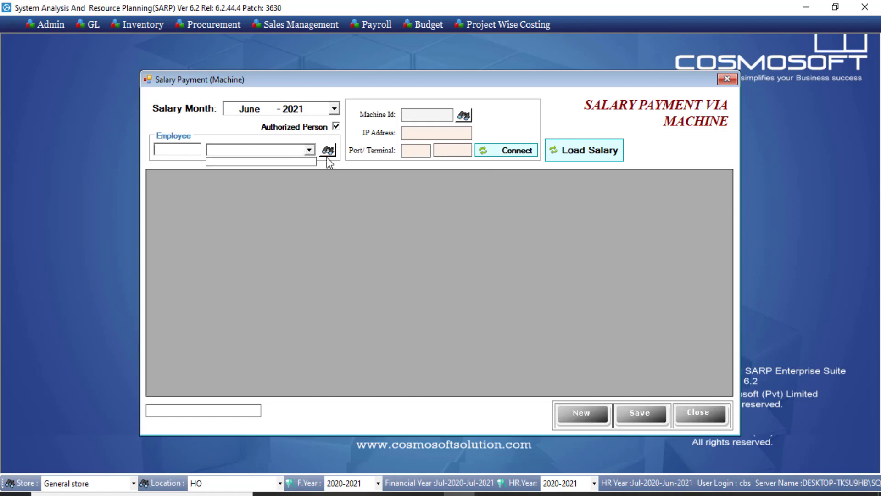
click(326, 184)
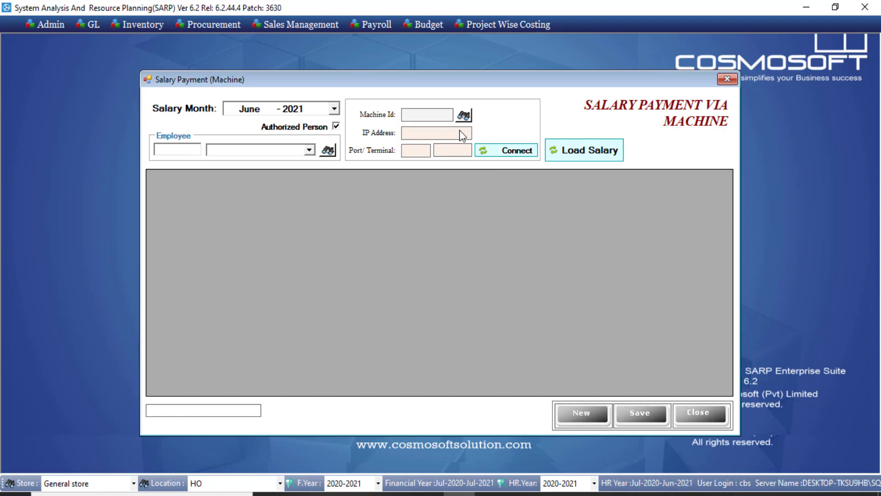
click(463, 115)
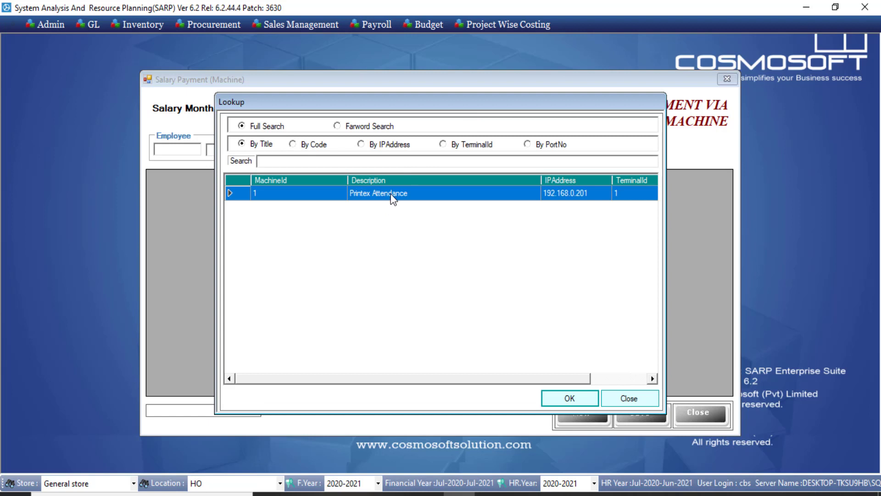
double_click(392, 197)
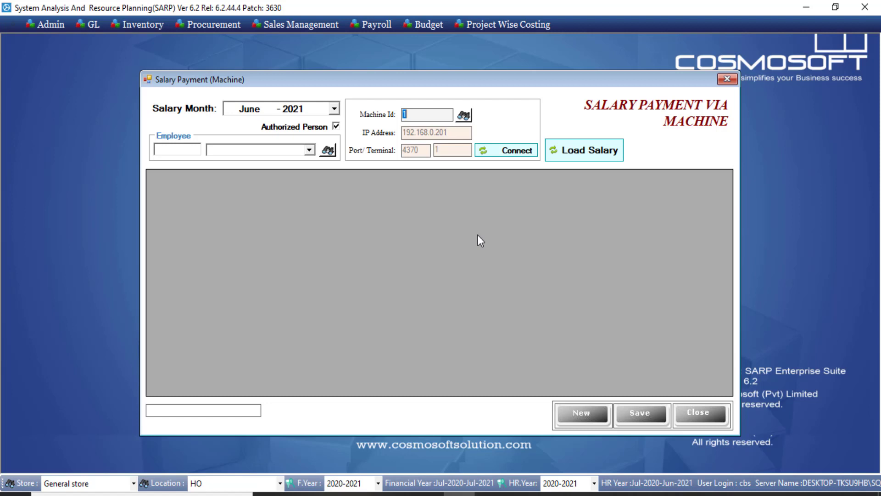
click(575, 150)
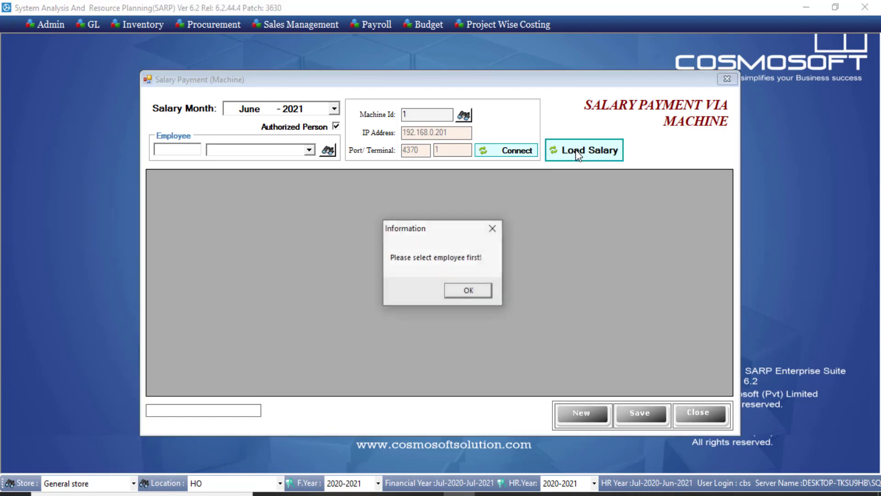
click(477, 294)
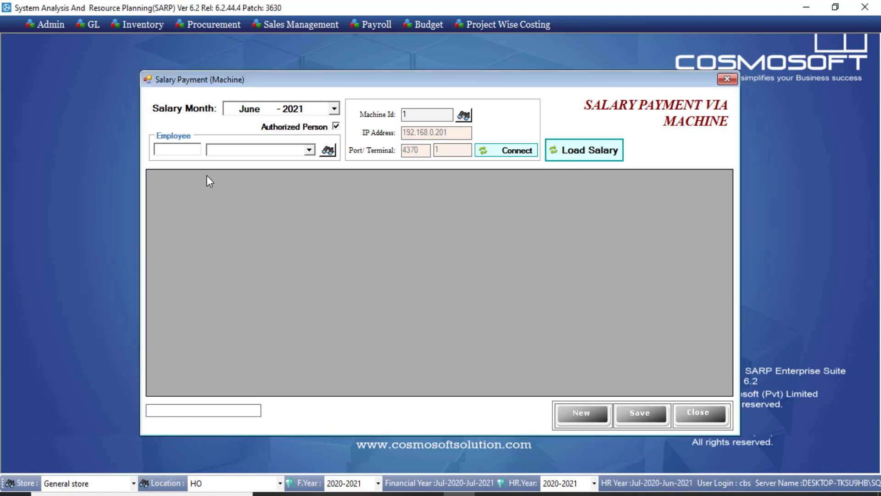
click(170, 150)
text(1)
click(577, 153)
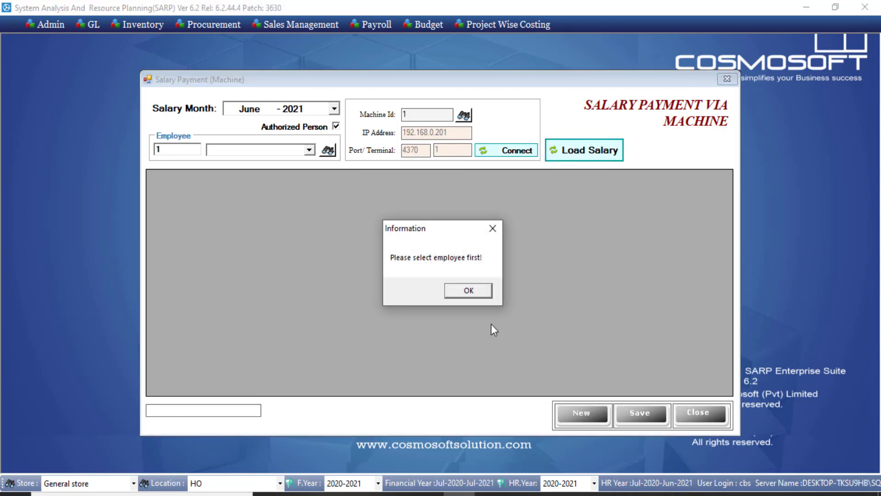
click(469, 292)
key(Return)
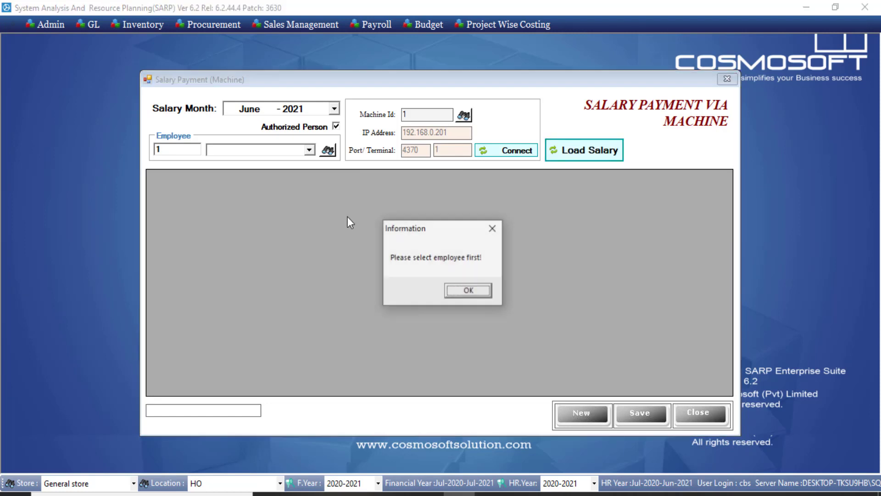
click(485, 295)
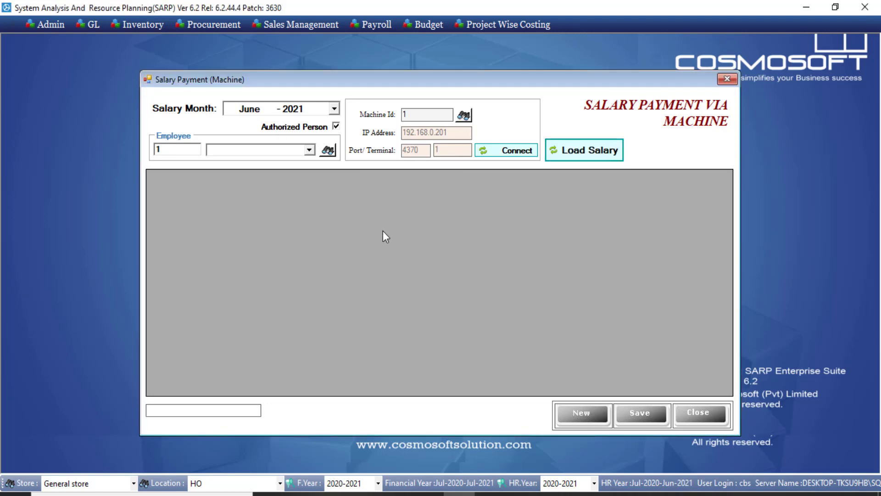
click(337, 126)
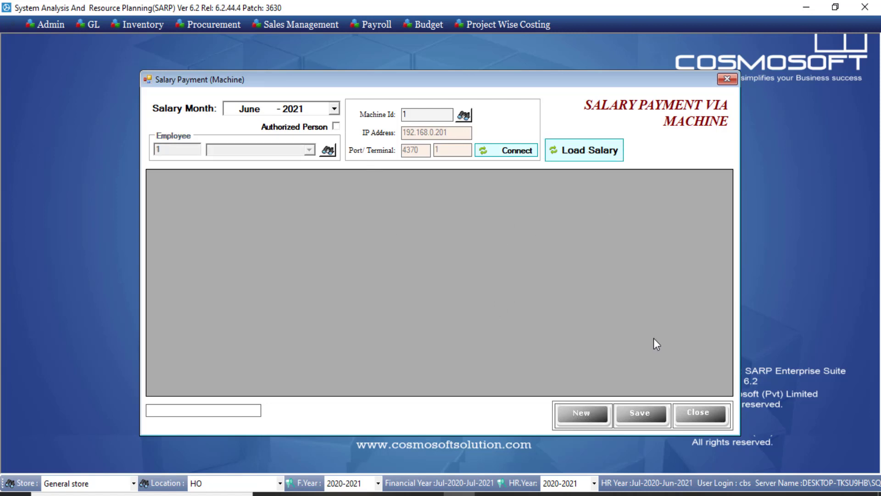
click(700, 406)
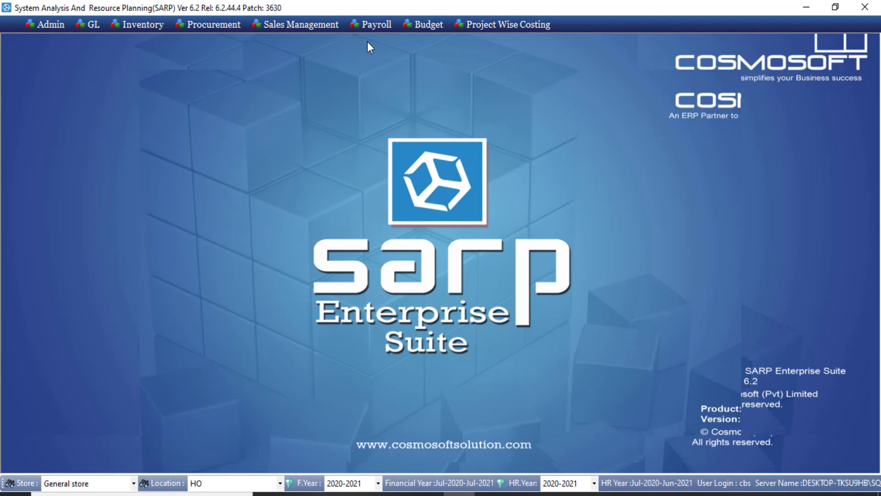
Step: Open the Leave Encashment form from the Payroll menu
click(389, 29)
mouse_move(406, 74)
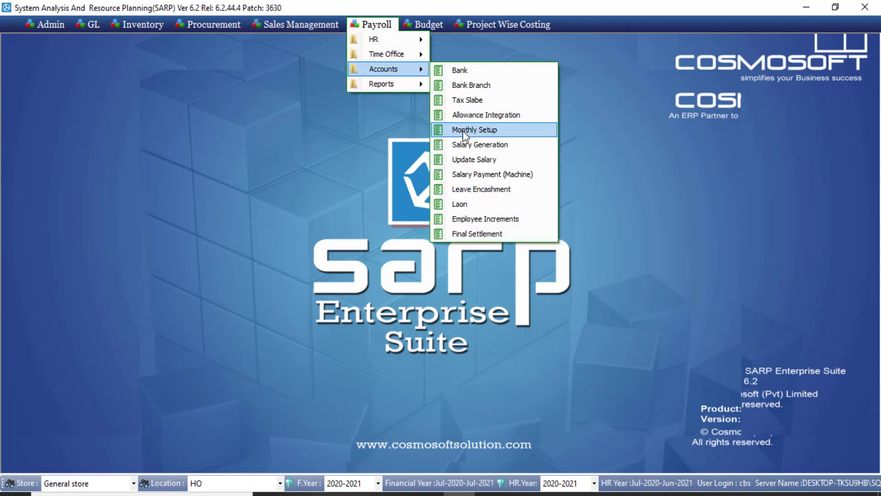
click(506, 196)
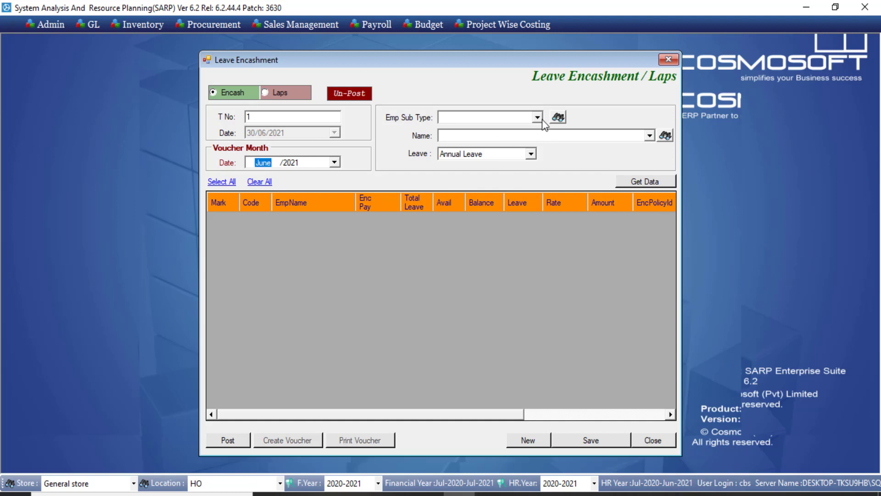
Step: Load June leave data and review Total Leave, Balance, Leave, Rate and the 36164.4 Amount
click(634, 183)
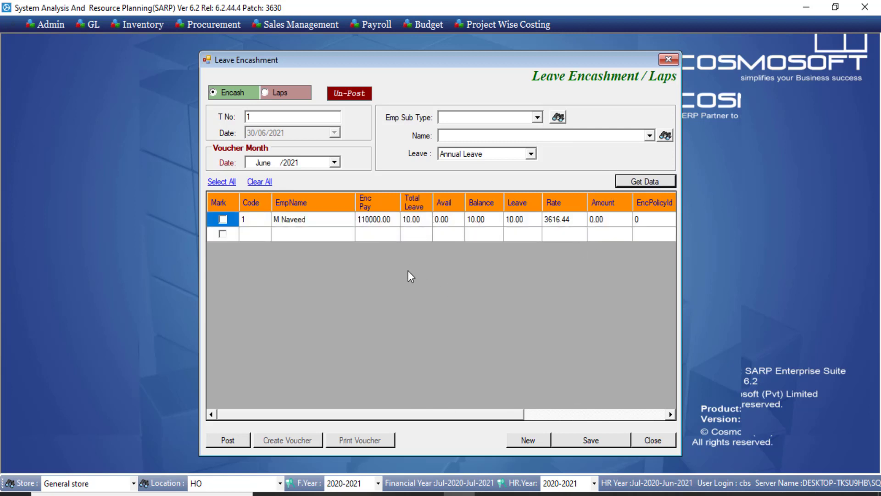
click(416, 223)
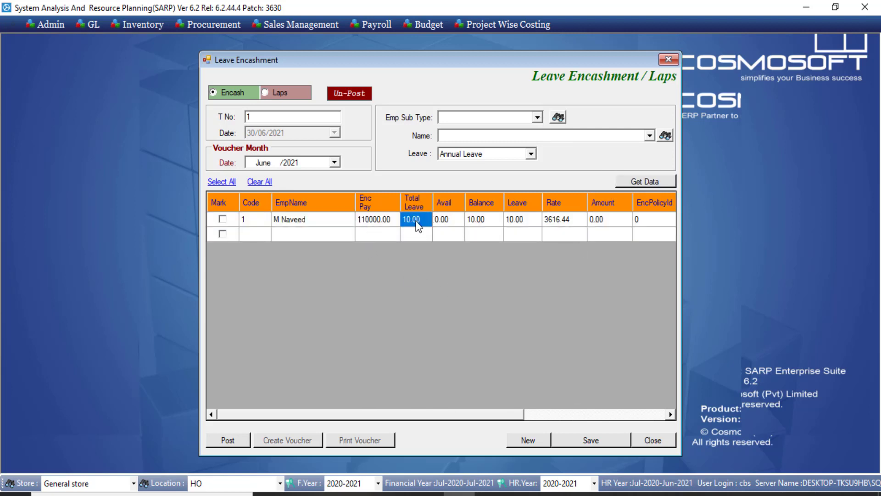
click(479, 223)
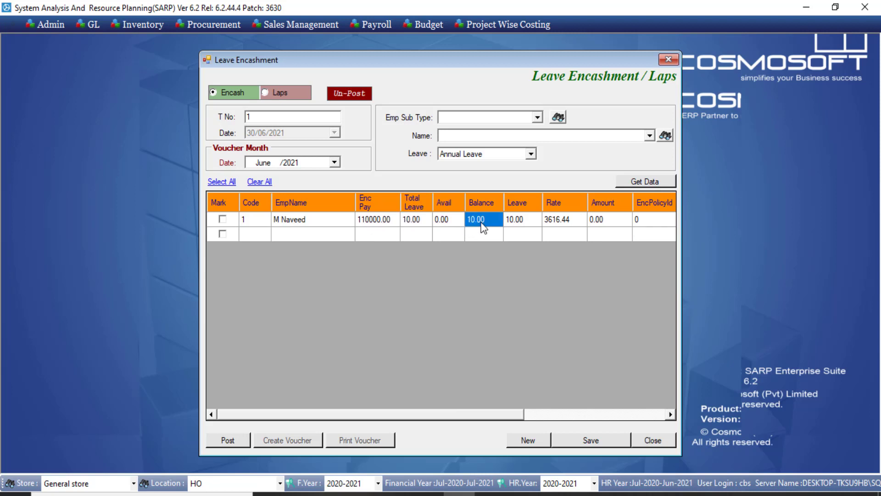
click(524, 223)
click(559, 224)
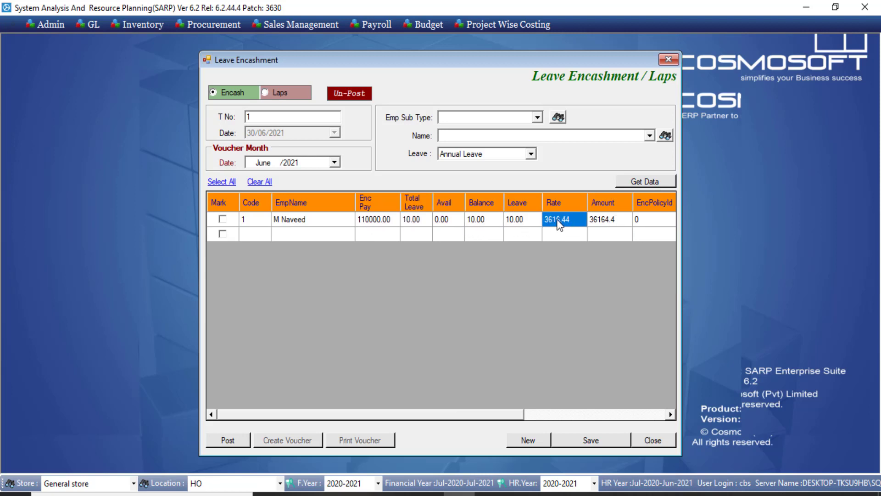
click(602, 221)
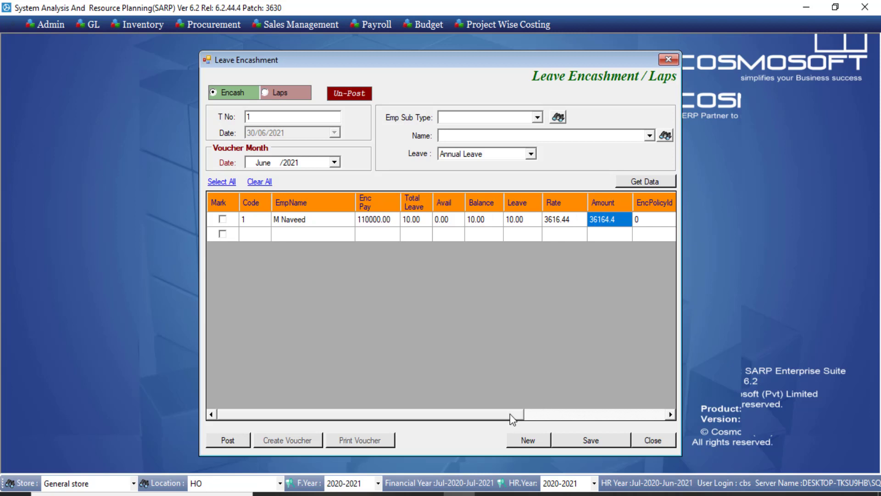
scroll(629, 395, right, 5)
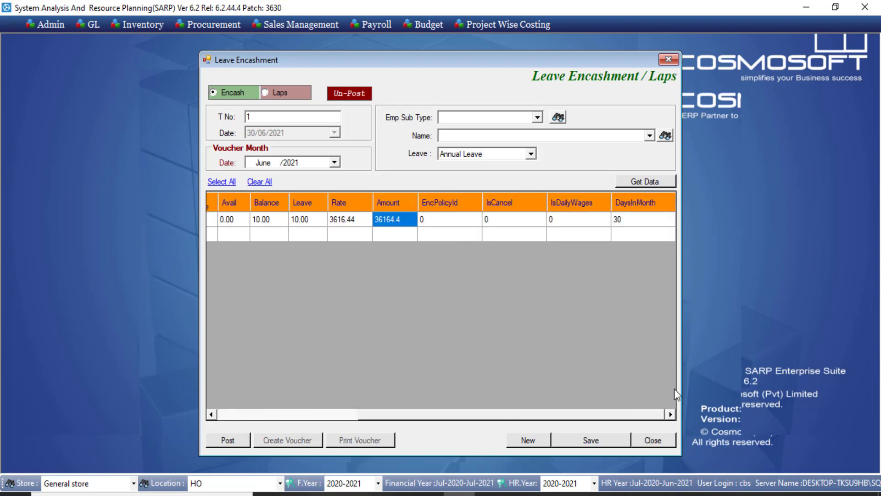
click(643, 221)
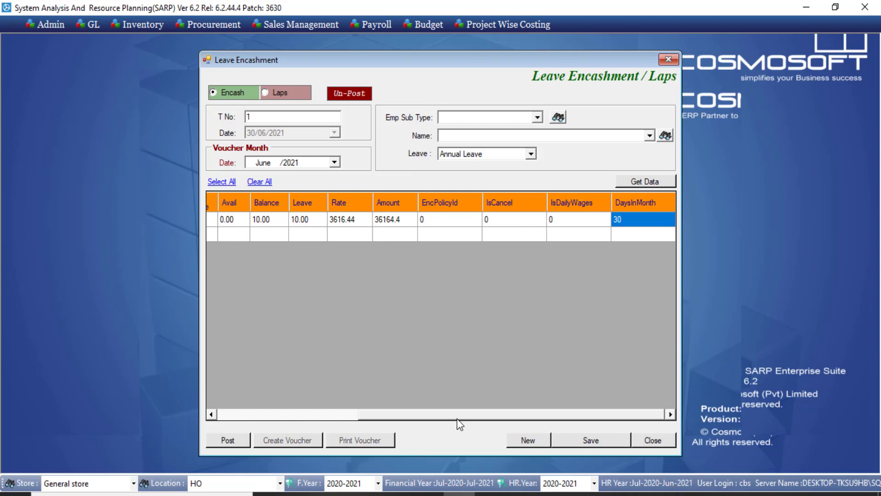
Step: Recheck Balance and Leave days, then mark the employee row for encashment
drag(457, 419, 317, 414)
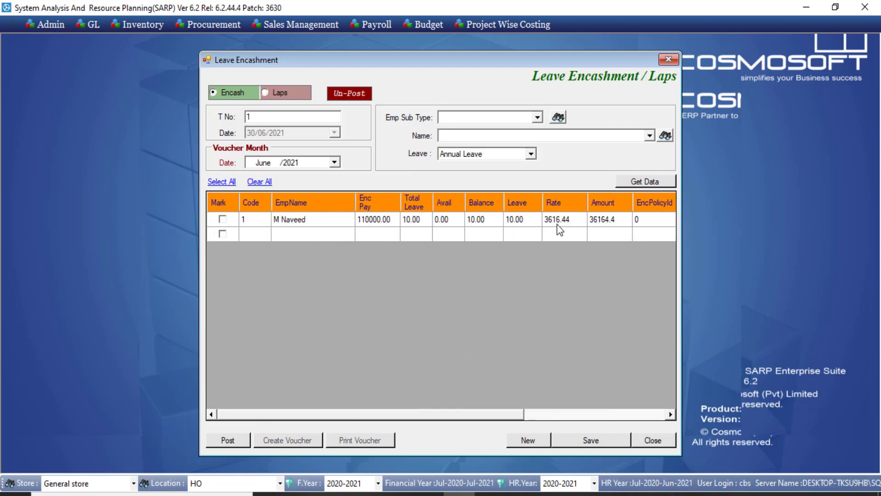
click(485, 226)
click(515, 223)
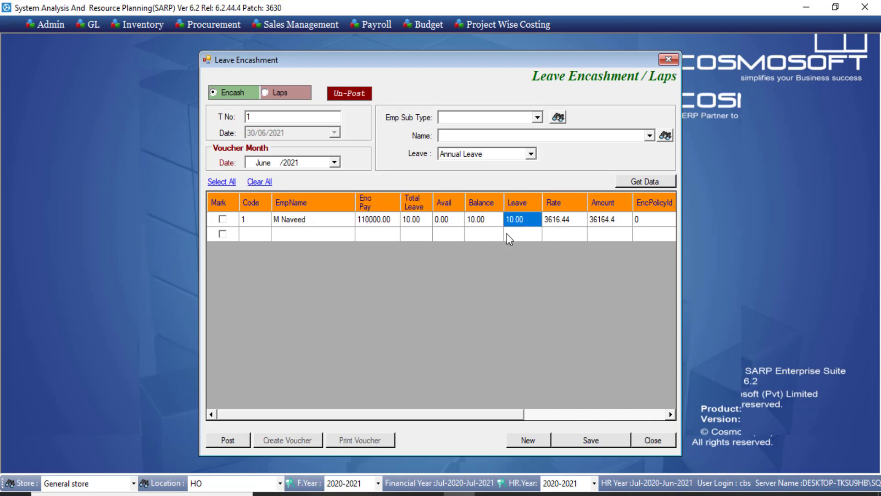
click(223, 219)
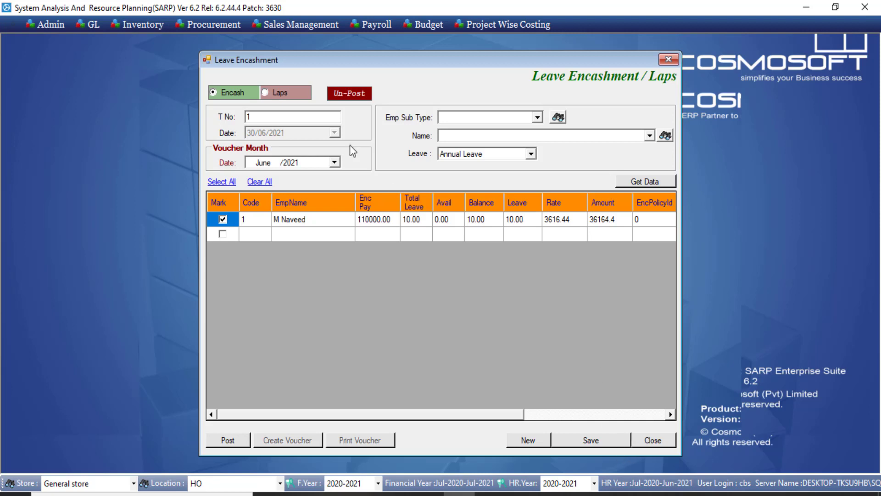
click(281, 93)
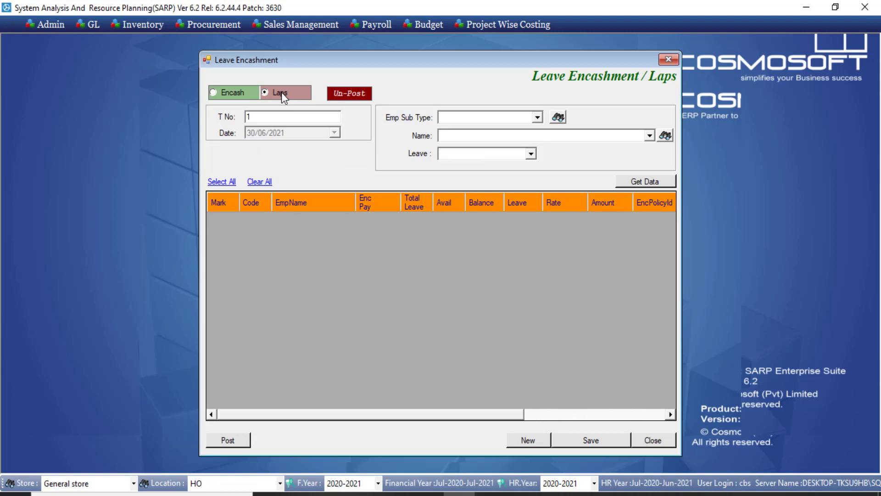
Step: Choose Annual Leave as the lapsing leave type, load the employee data and mark the row
click(533, 155)
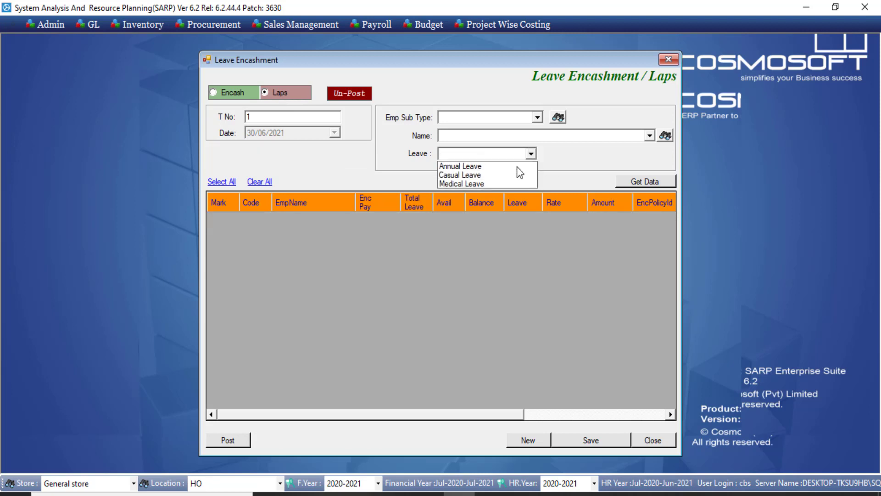
click(505, 169)
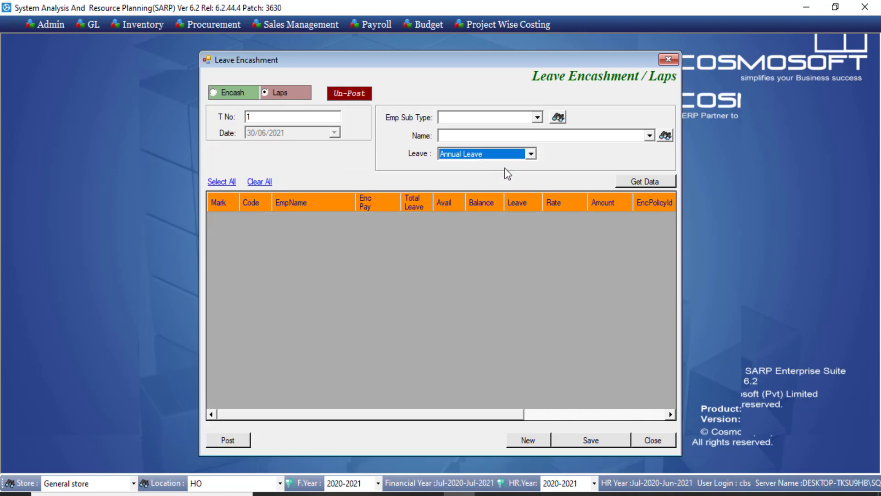
click(636, 183)
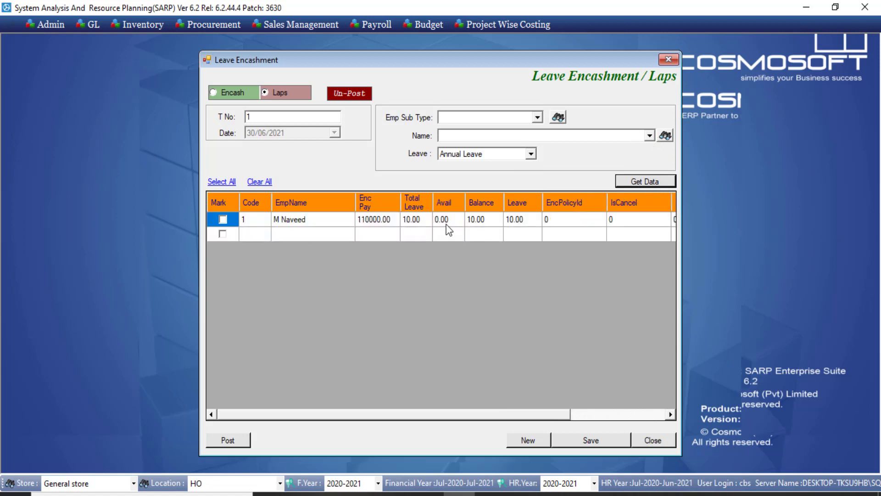
click(220, 221)
Step: Switch the form to Encash and load the employee's Annual Leave encashment data
click(227, 95)
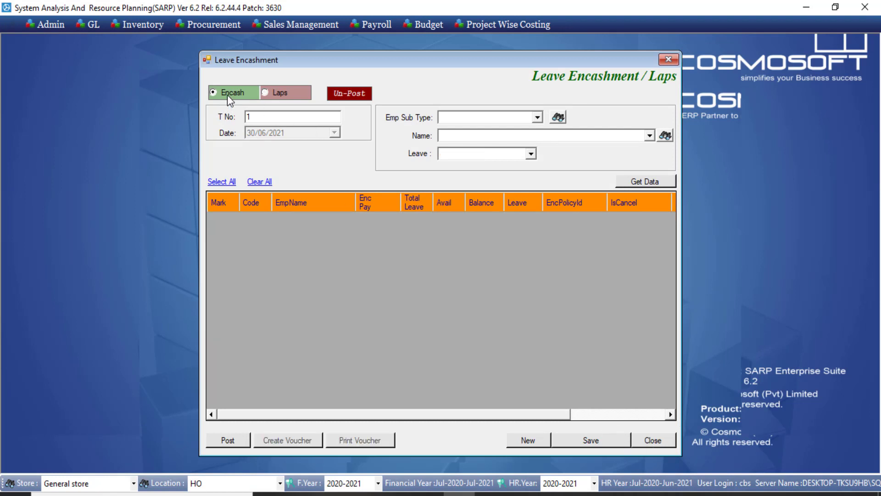
click(530, 154)
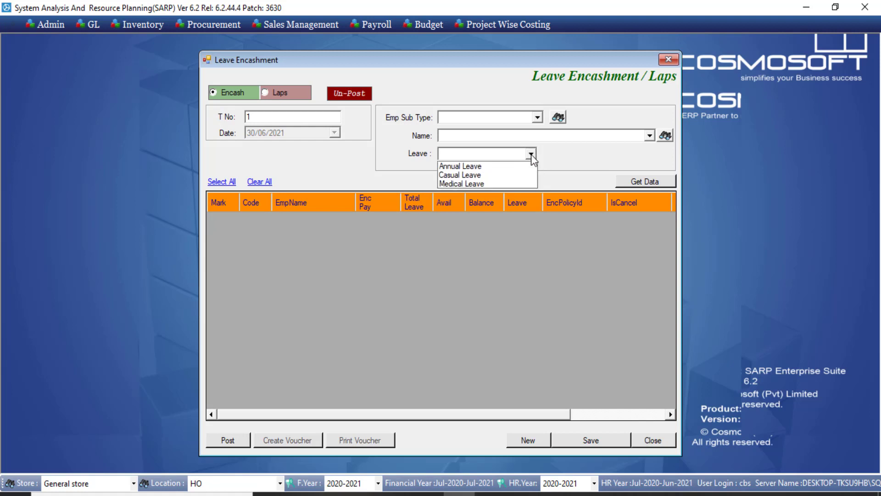
click(530, 154)
click(645, 181)
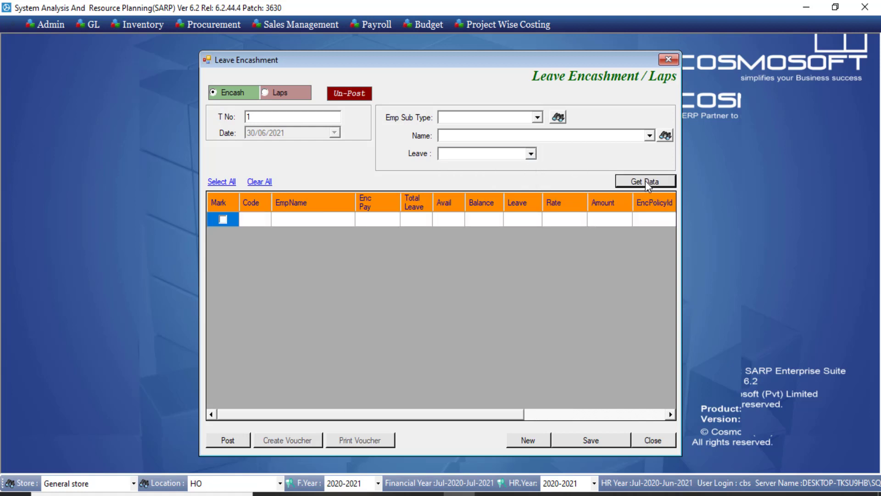
click(531, 153)
click(505, 166)
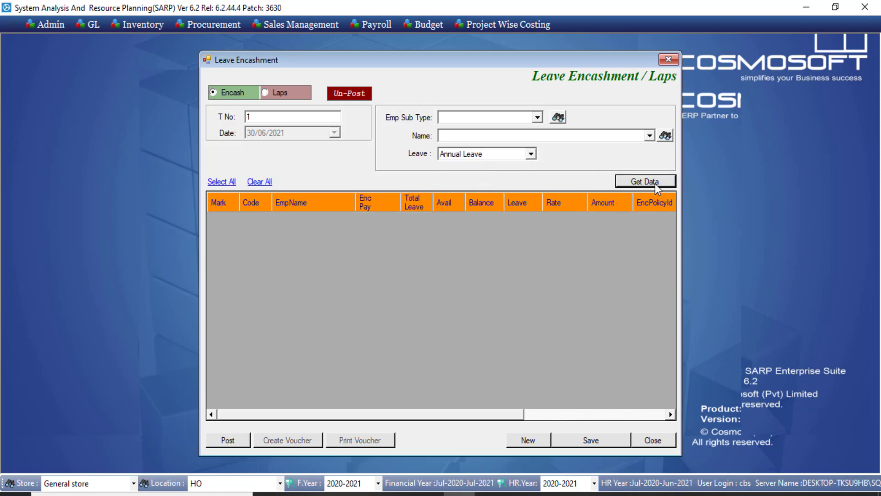
click(655, 183)
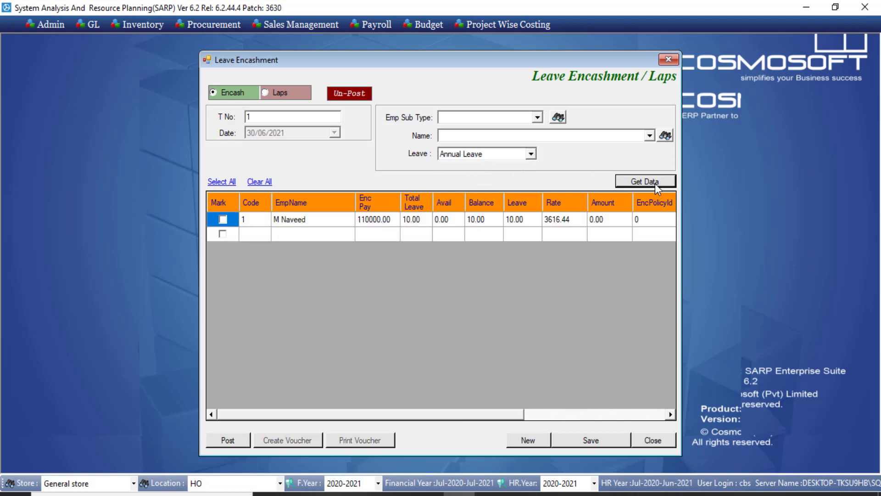
Step: Mark the employee's Annual Leave row and save the encashment record
click(230, 221)
click(586, 441)
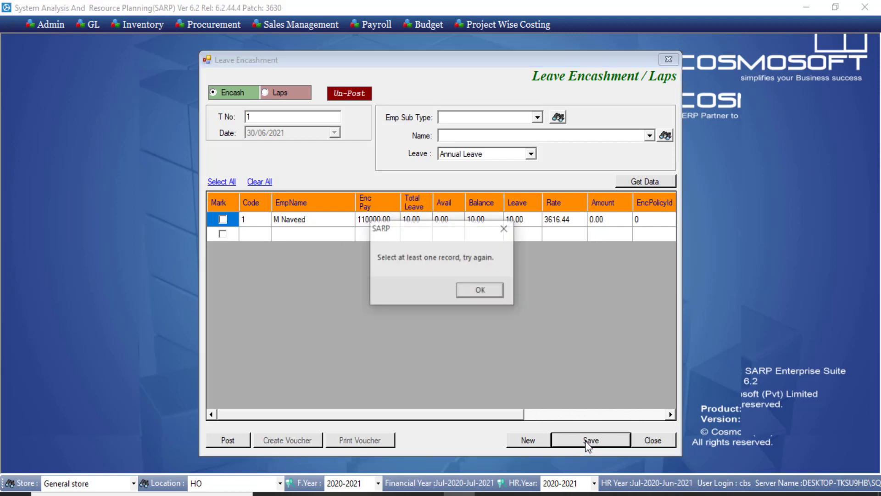
click(479, 291)
click(223, 219)
click(223, 219)
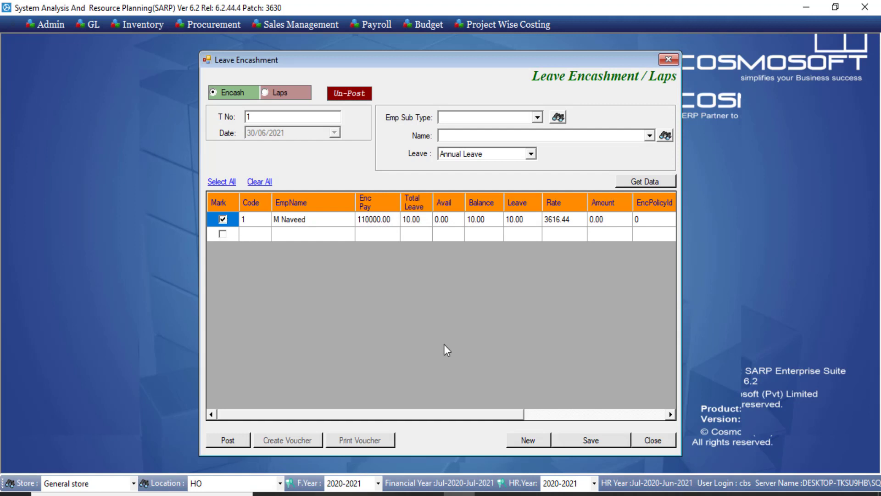
click(604, 443)
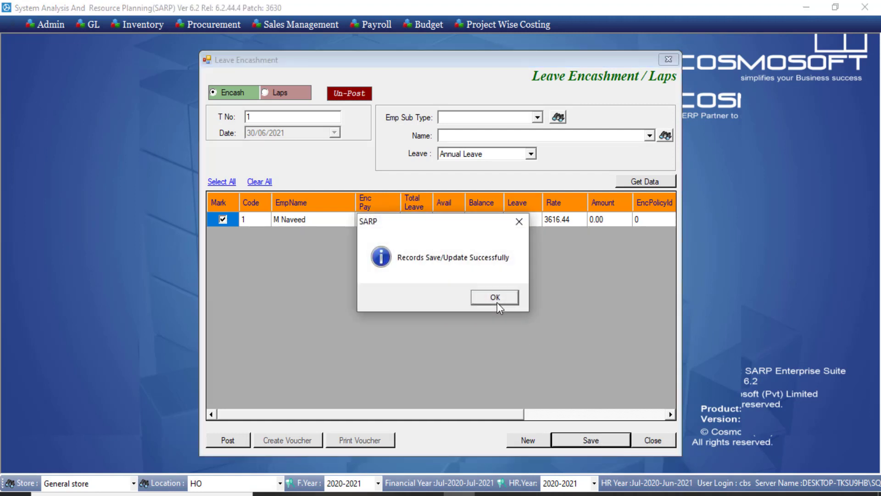
click(499, 300)
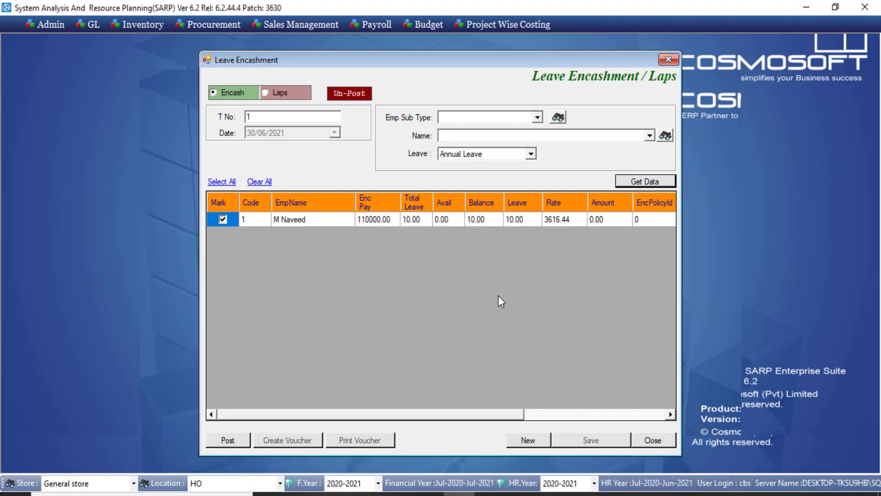
Step: Attempt posting the encashment, dismiss the 'Integerate Allowance codes' error, and close the form
click(234, 442)
click(439, 296)
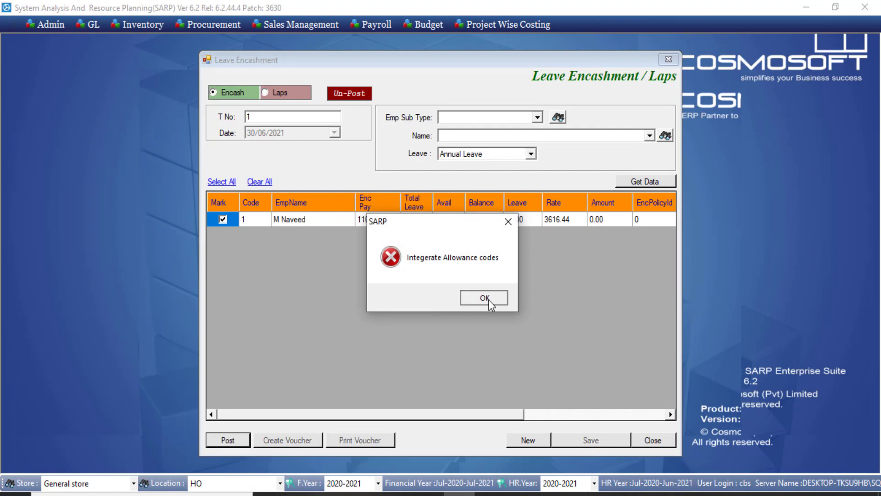
click(488, 299)
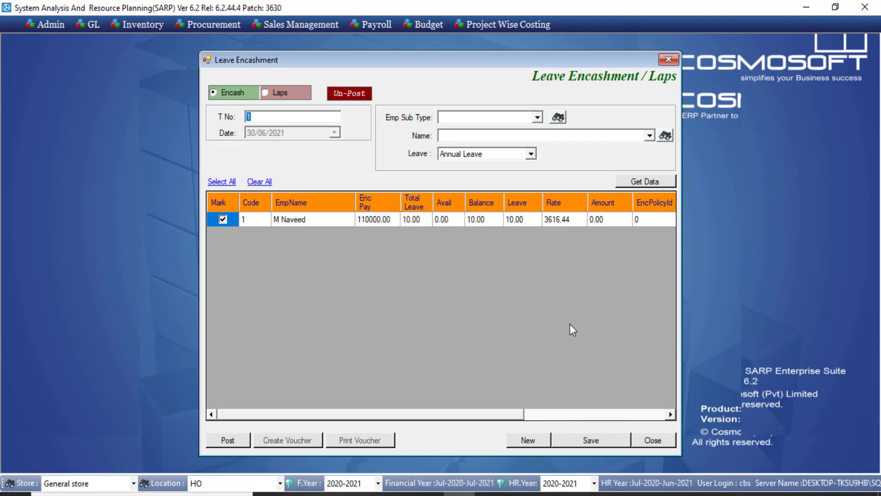
click(651, 441)
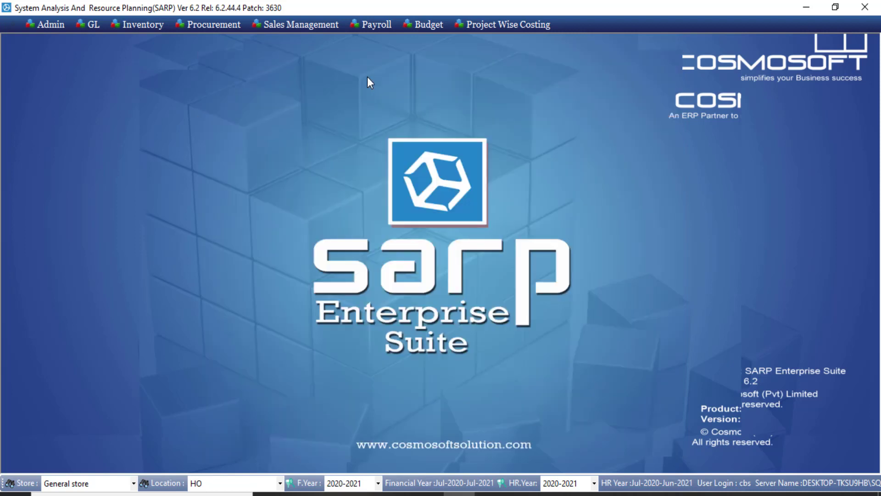
Step: Open the employee Increment form from Payroll Accounts and pick employee code 1
click(374, 24)
mouse_move(383, 68)
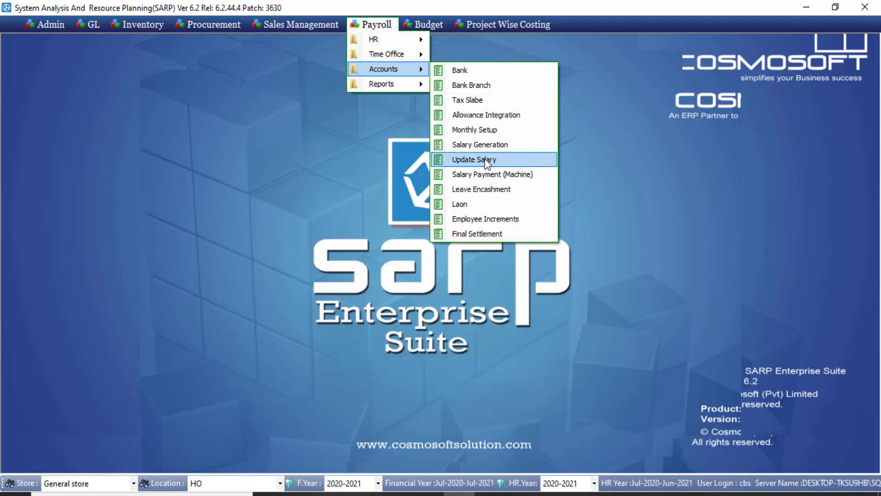
click(509, 220)
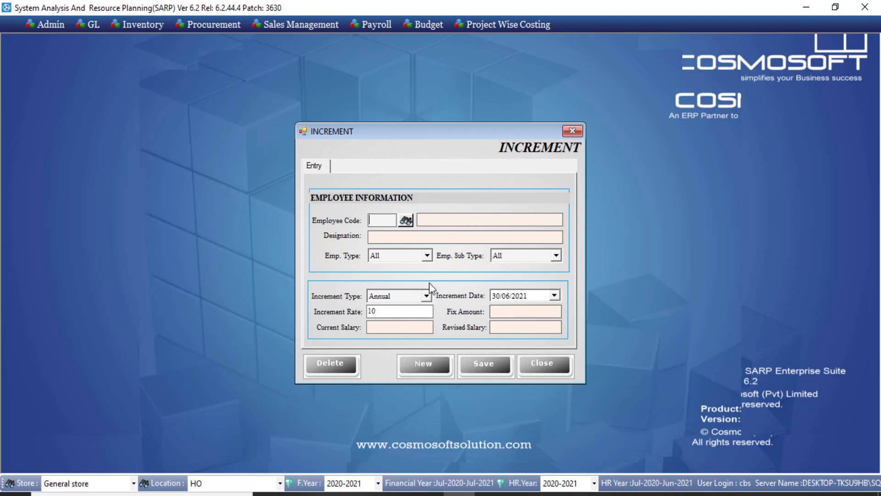
click(407, 220)
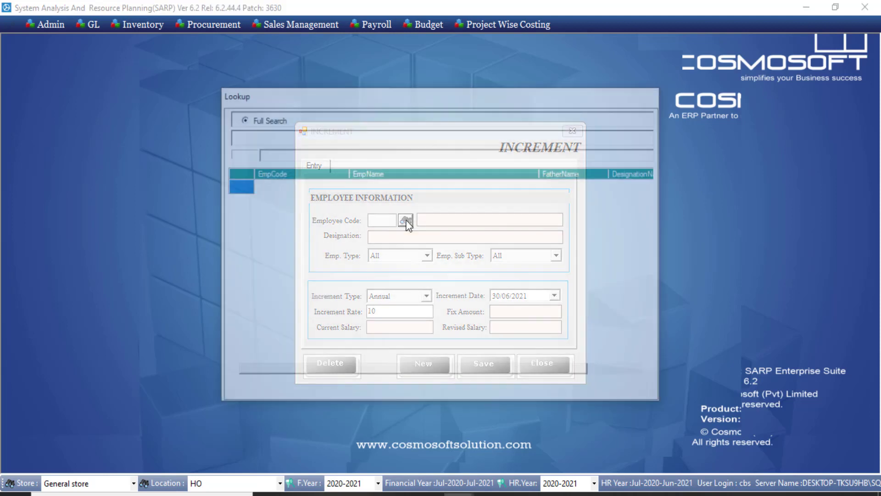
double_click(383, 188)
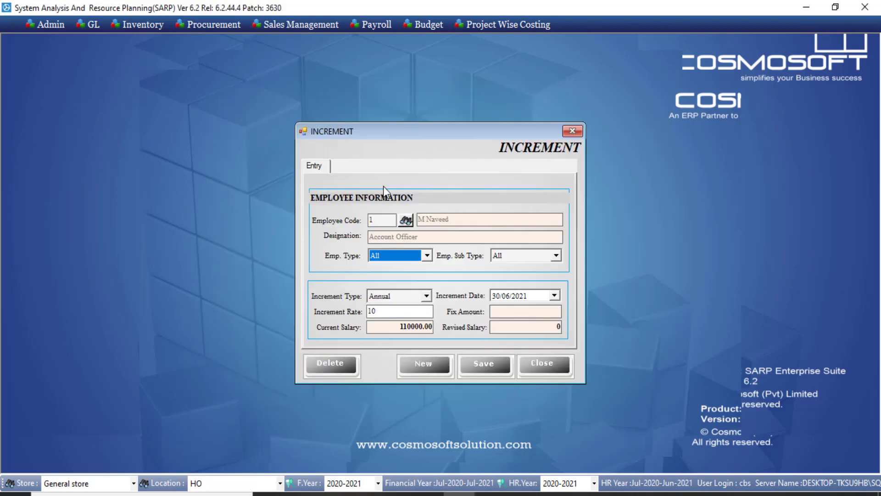
Step: Set a 20% increment raising salary from 110,000 to 132,000; saving triggers the one-increment-per-year warning
double_click(399, 327)
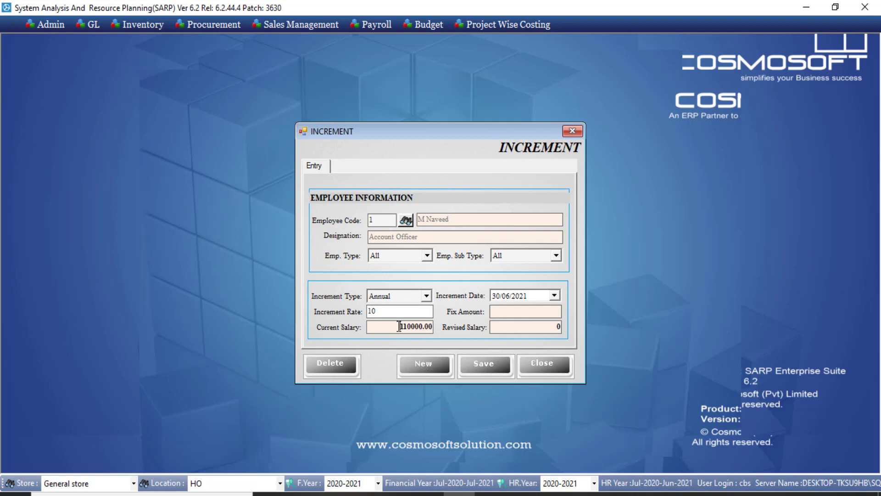
double_click(390, 312)
text(20)
click(511, 329)
drag(516, 328, 571, 332)
click(505, 364)
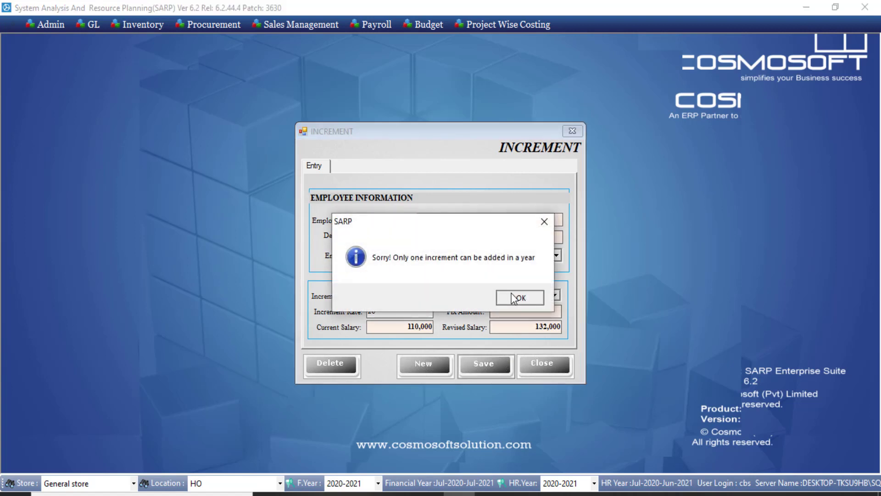
click(517, 297)
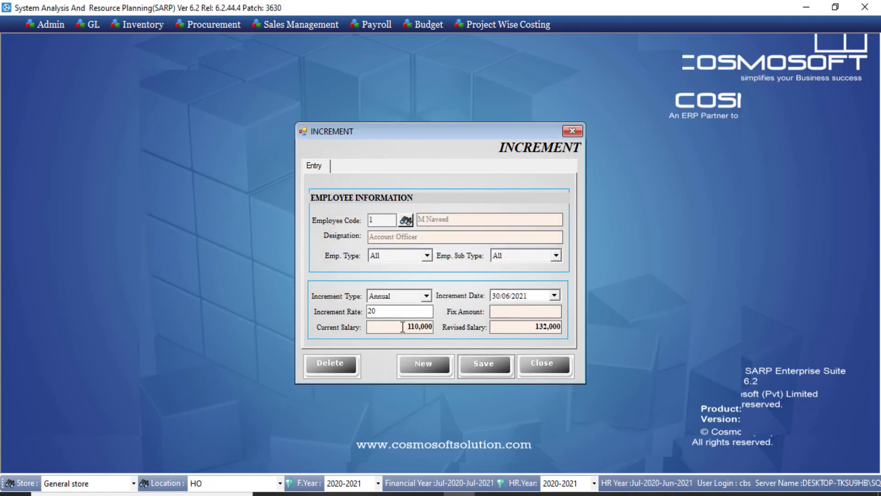
Step: Change the increment date to 01/07/2020 and retry saving, dismissing the repeated warning
drag(407, 327, 431, 329)
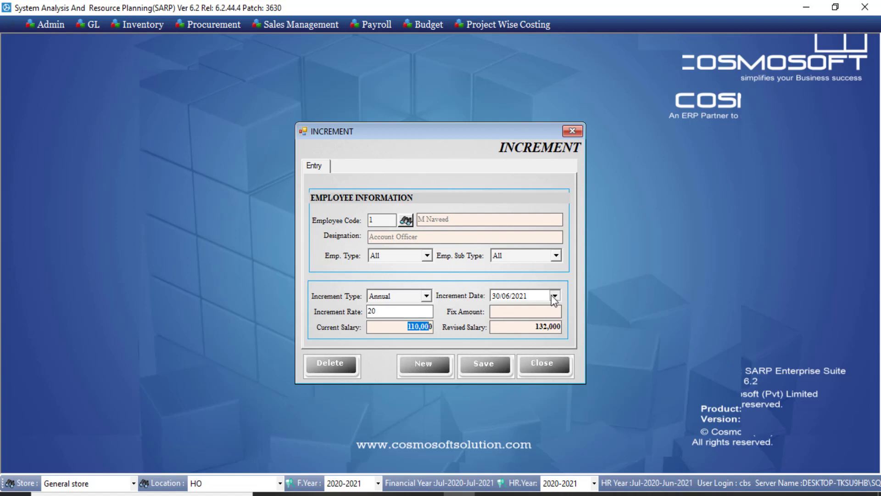
click(553, 295)
click(522, 300)
click(521, 298)
key(Down)
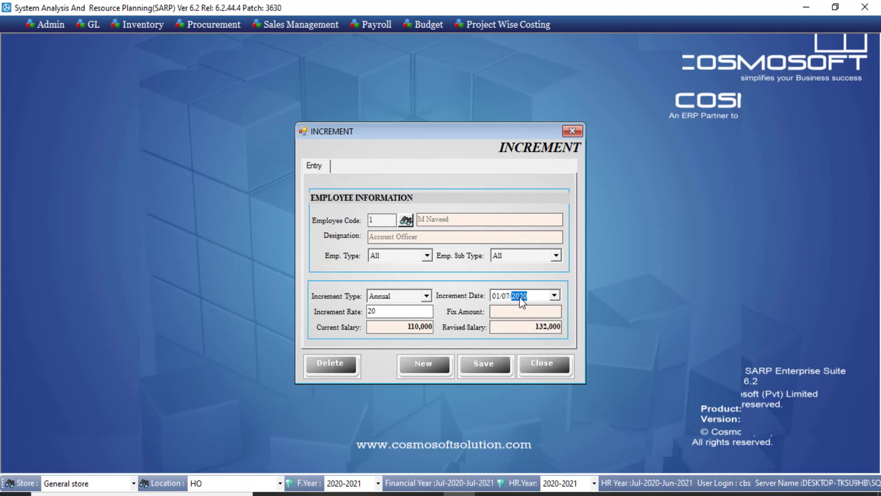
click(489, 363)
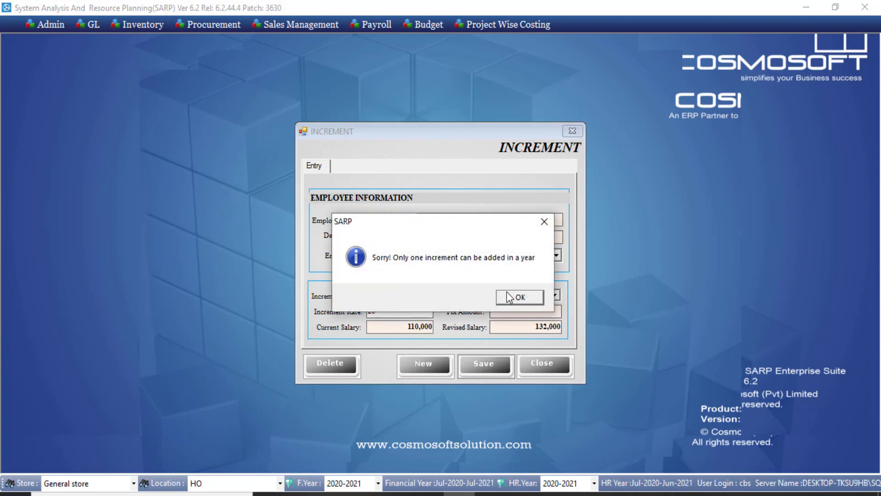
click(510, 297)
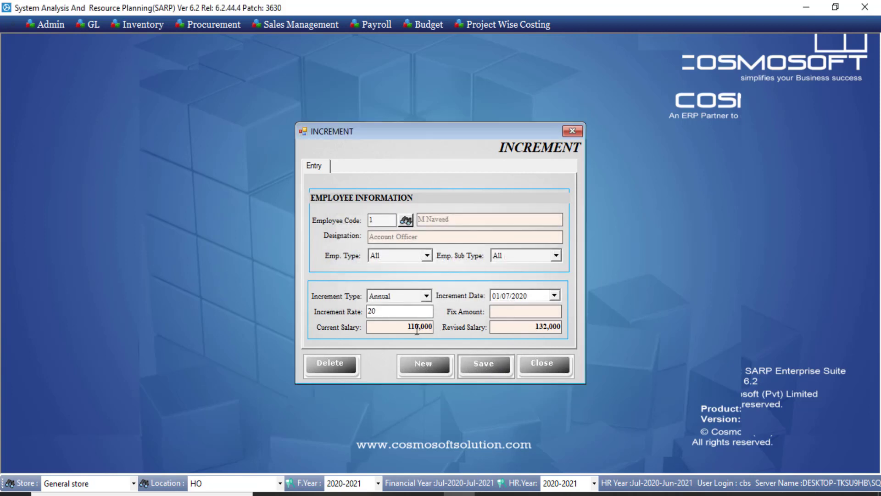
Step: Review the current and revised salary amounts, then close the increment form
drag(408, 327, 437, 327)
drag(538, 327, 560, 328)
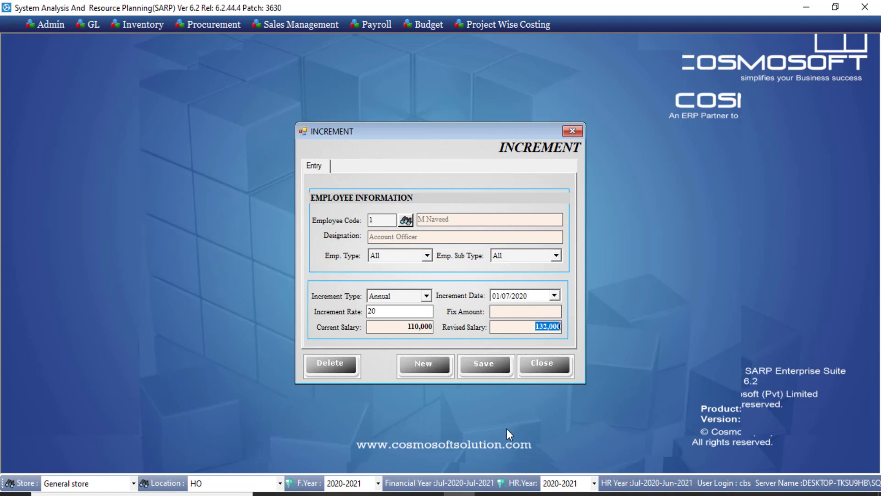
mouse_move(459, 493)
click(559, 372)
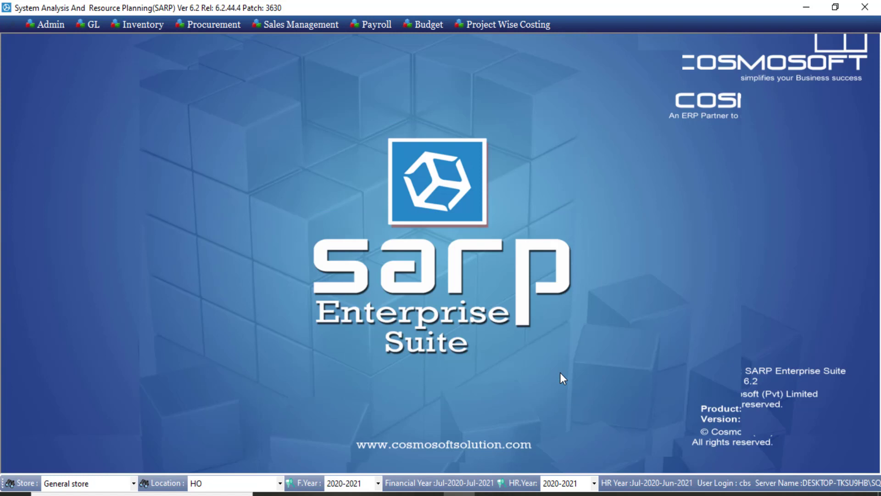
click(382, 26)
mouse_move(385, 40)
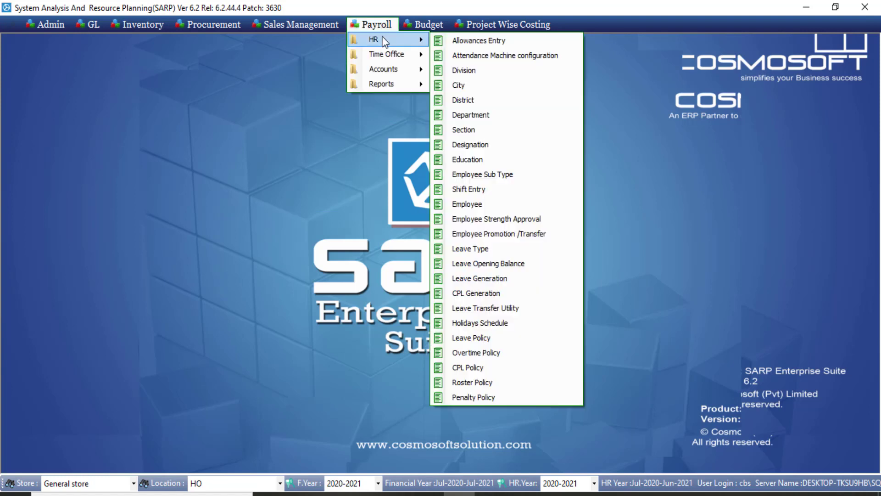
click(527, 235)
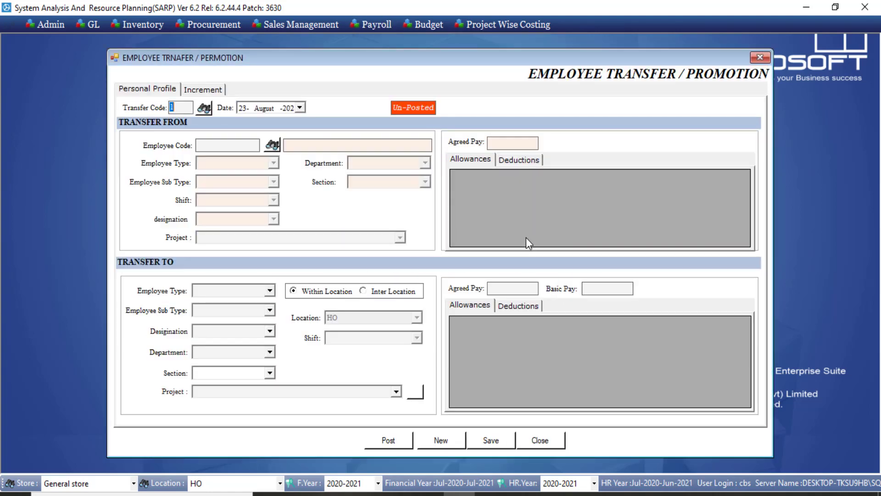
click(210, 92)
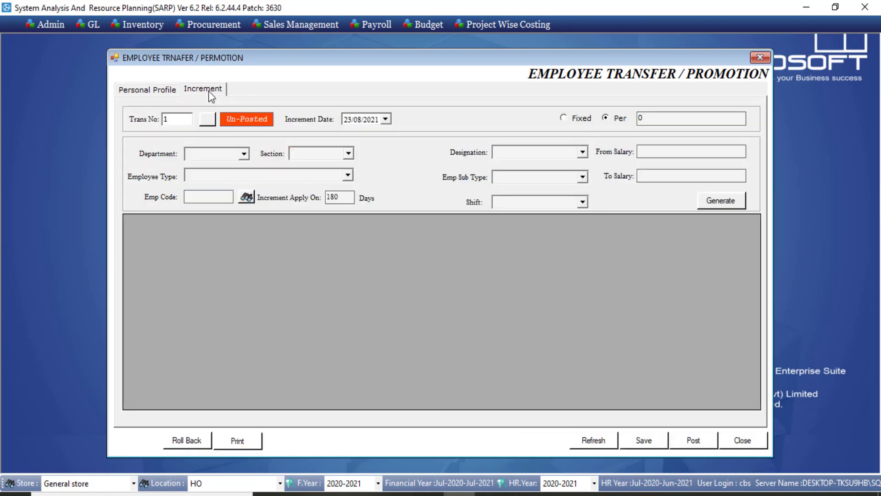
click(580, 154)
click(580, 154)
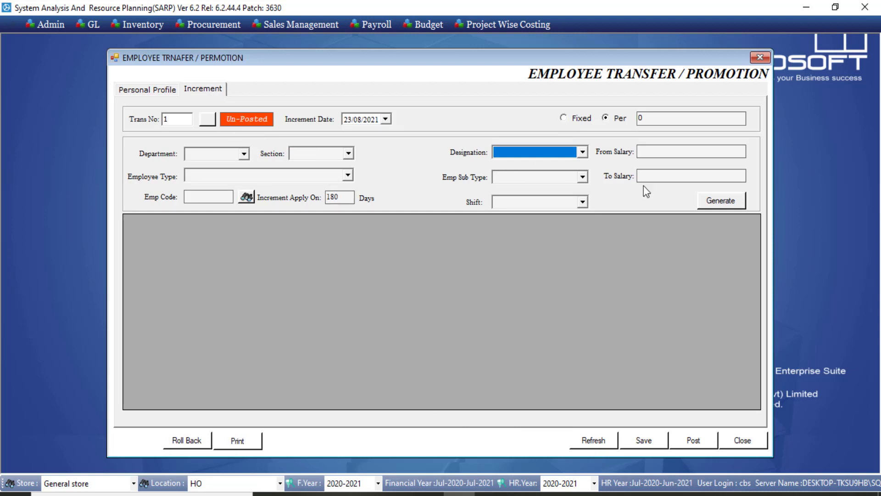
click(721, 202)
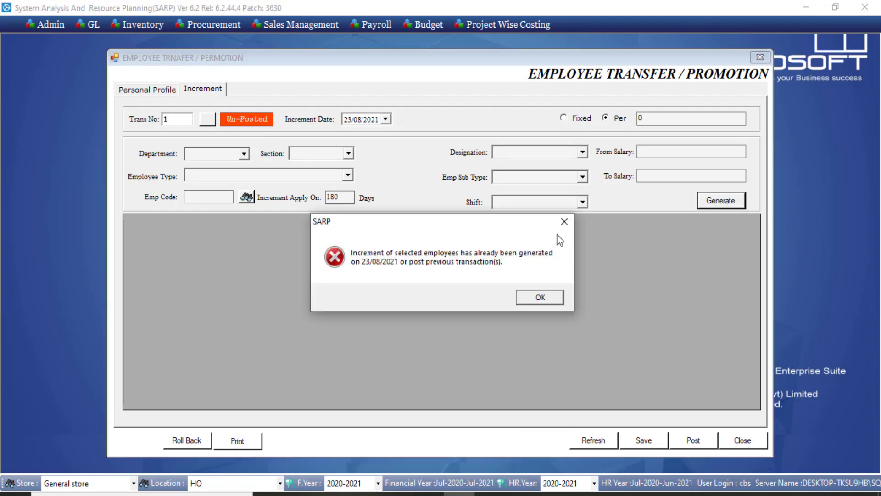
click(525, 301)
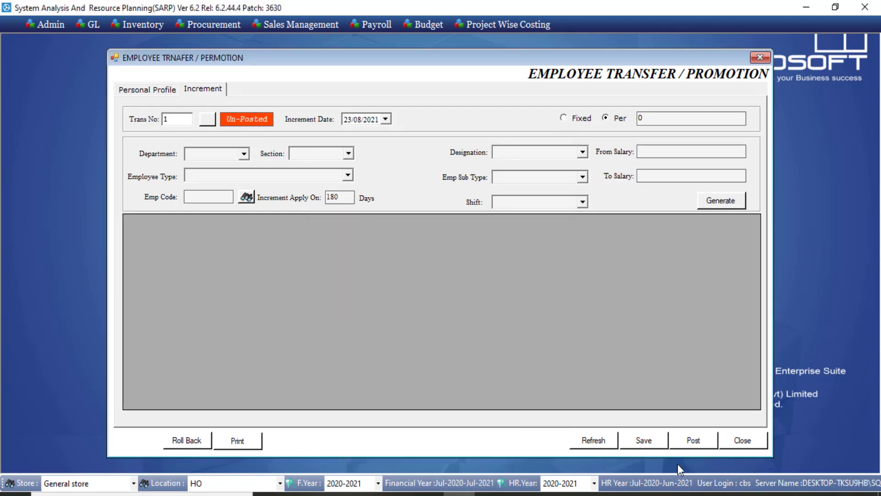
click(735, 438)
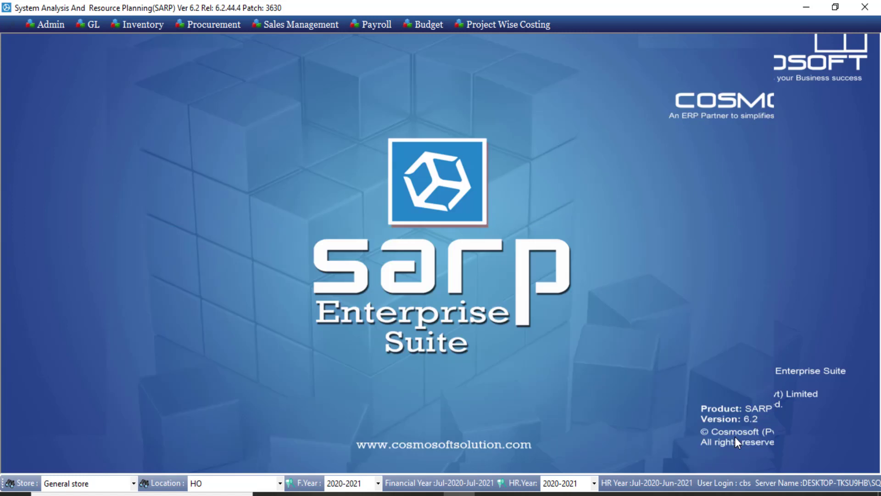
Step: Open the Final Settlement form from Payroll Accounts, leaving the employee lookup unselected
click(369, 26)
mouse_move(386, 69)
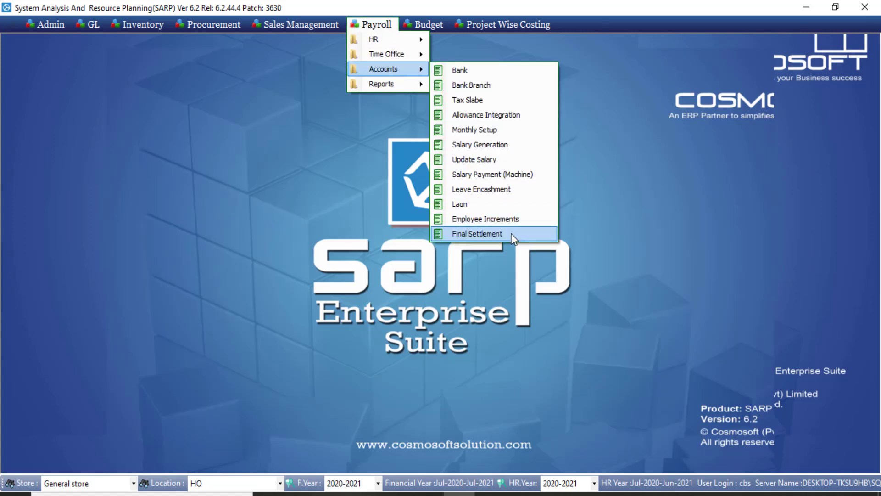
click(477, 234)
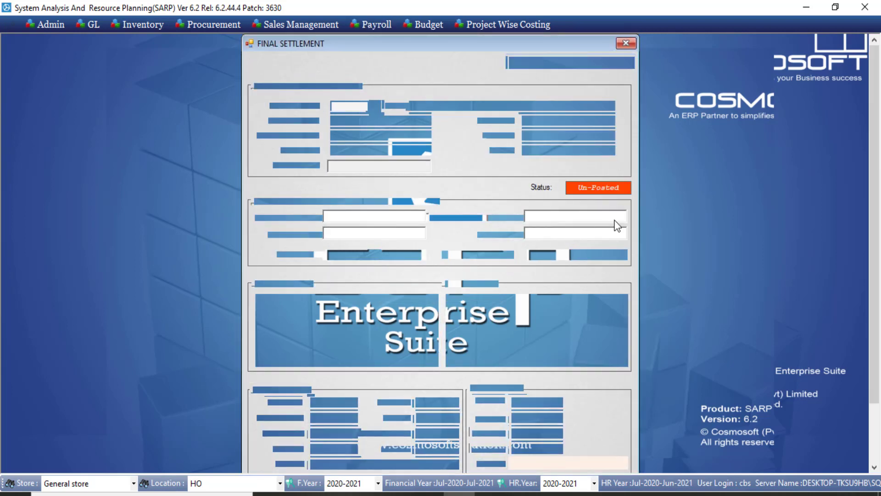
drag(316, 44, 295, 44)
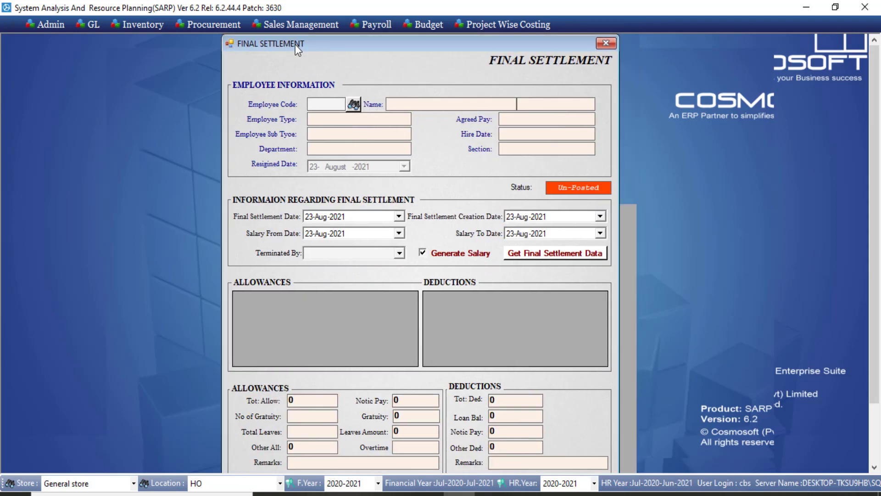
click(353, 105)
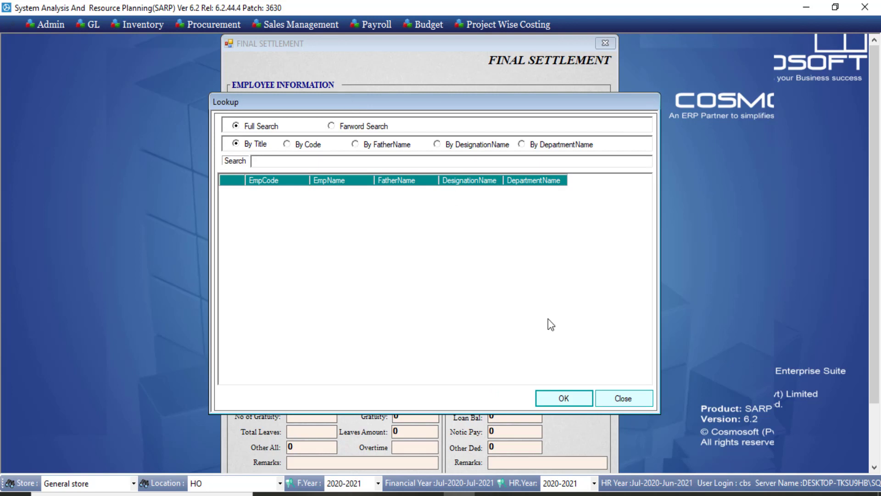
click(636, 403)
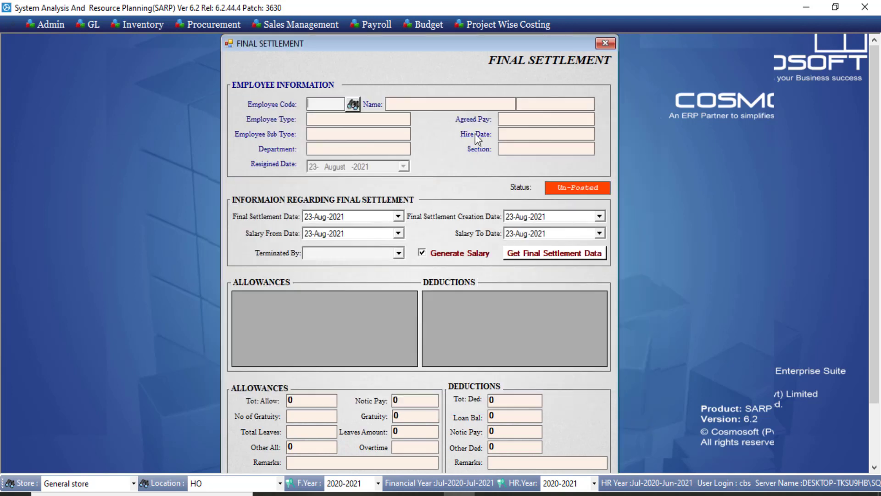
click(392, 22)
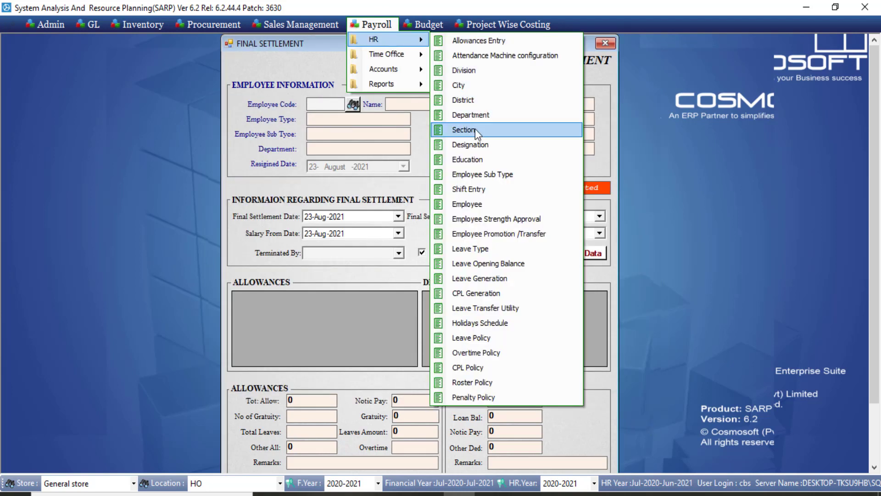
Step: Mark employee 1 as Resigned on 26-08-2021 in Job Profile and save the record
click(485, 205)
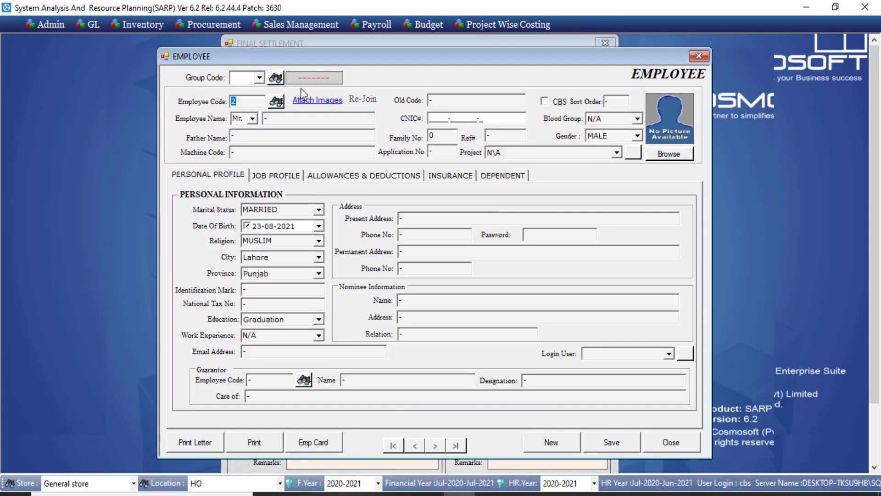
text(1)
key(Return)
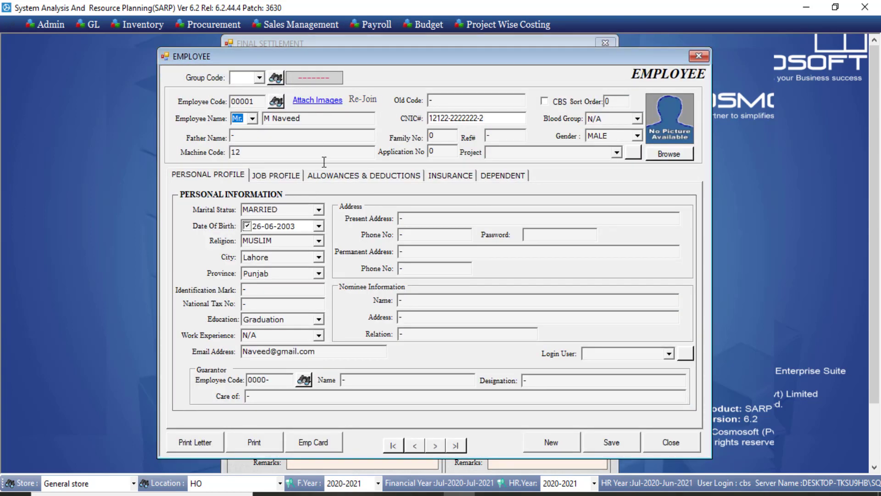
click(262, 175)
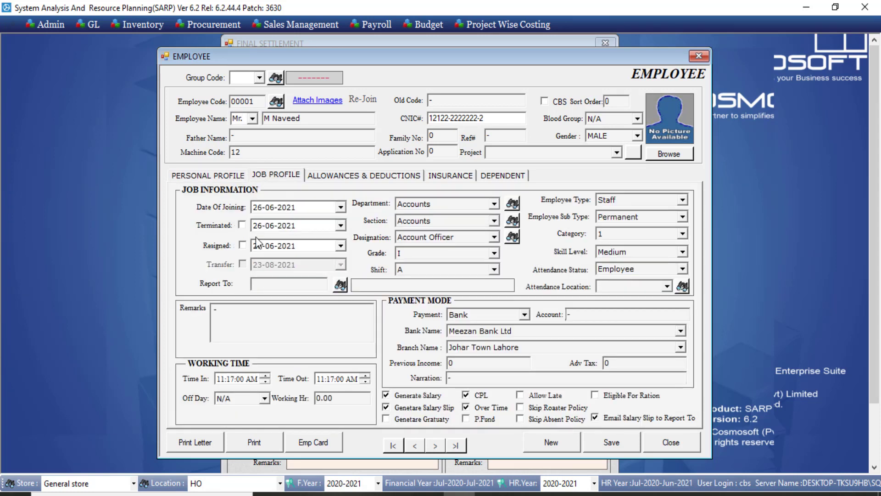
click(242, 245)
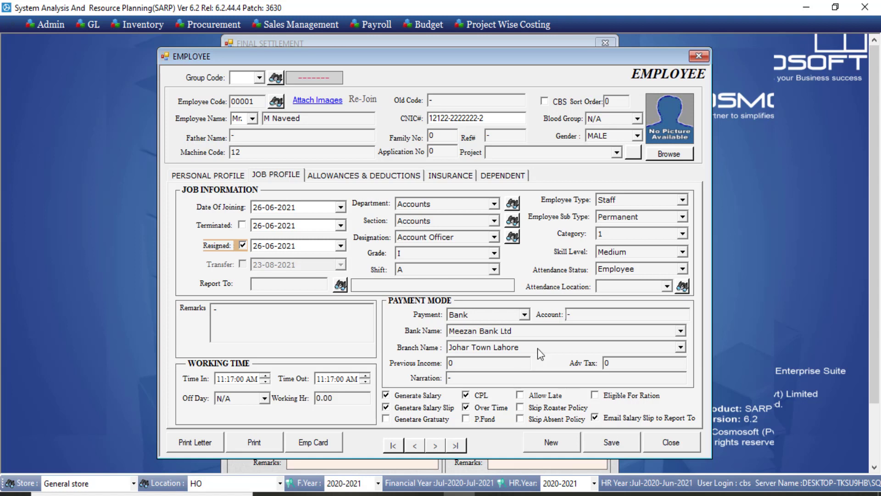
click(272, 247)
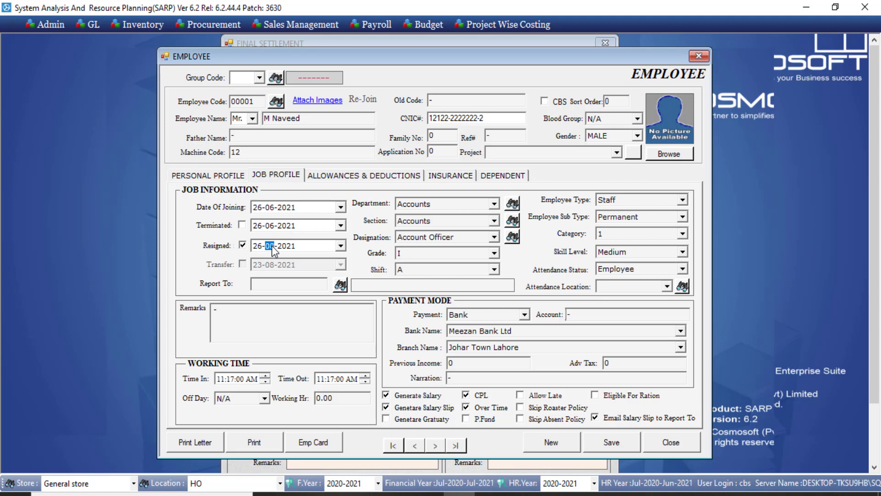
text(8)
click(623, 441)
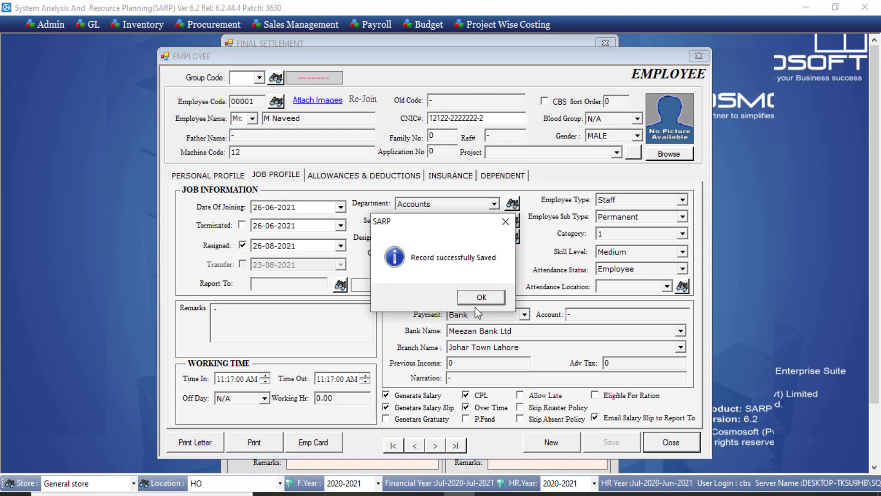
click(479, 298)
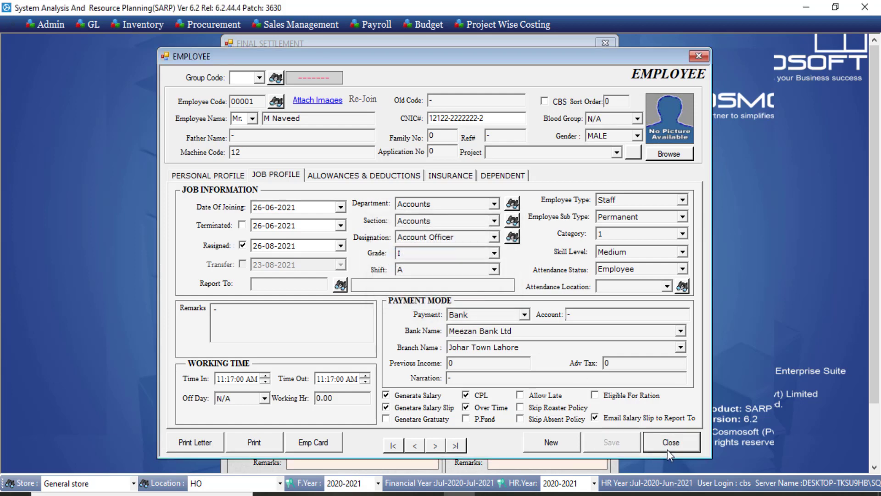
click(668, 441)
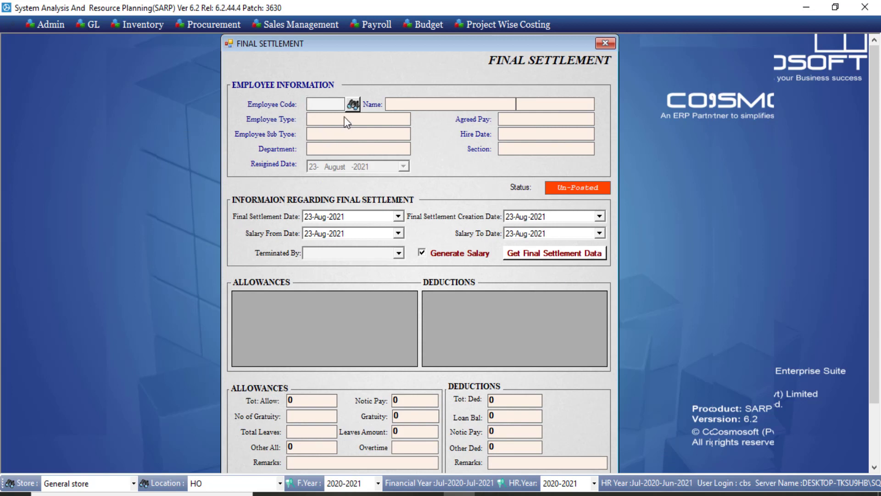
Step: Load employee 1, set termination by Self, and fetch the 5 leaves and 10,000 loan
click(350, 106)
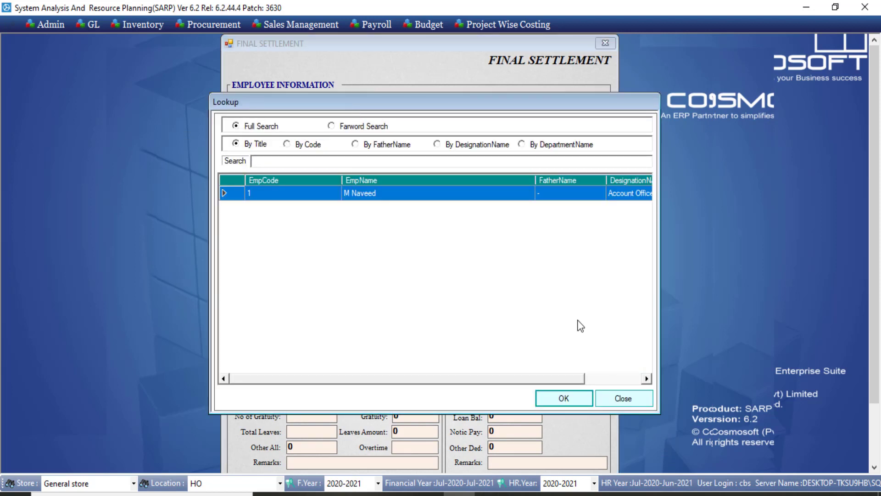
double_click(489, 196)
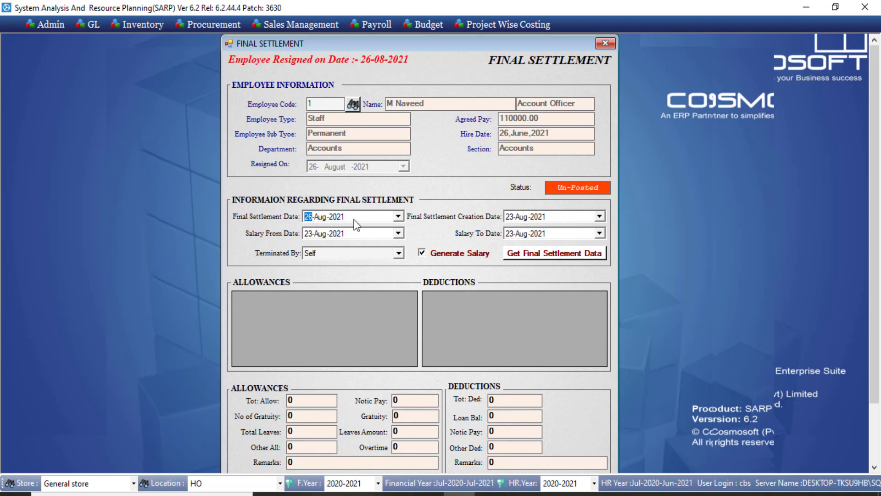
click(355, 235)
click(341, 253)
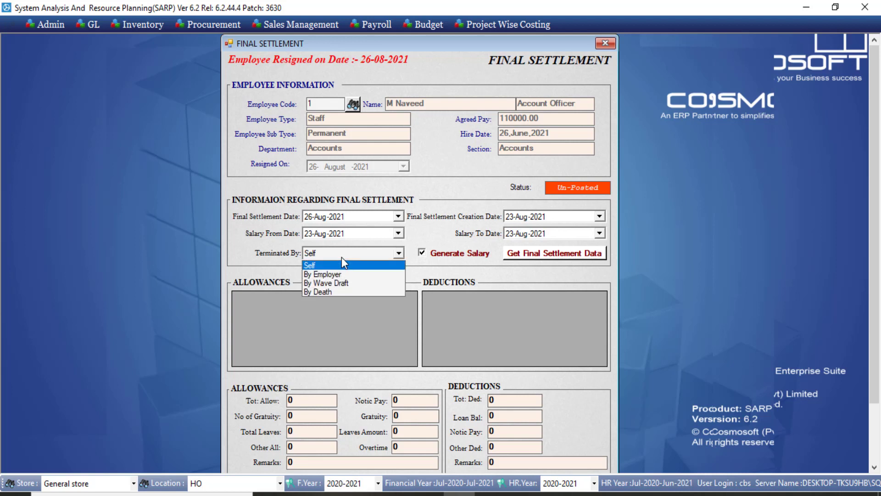
click(353, 264)
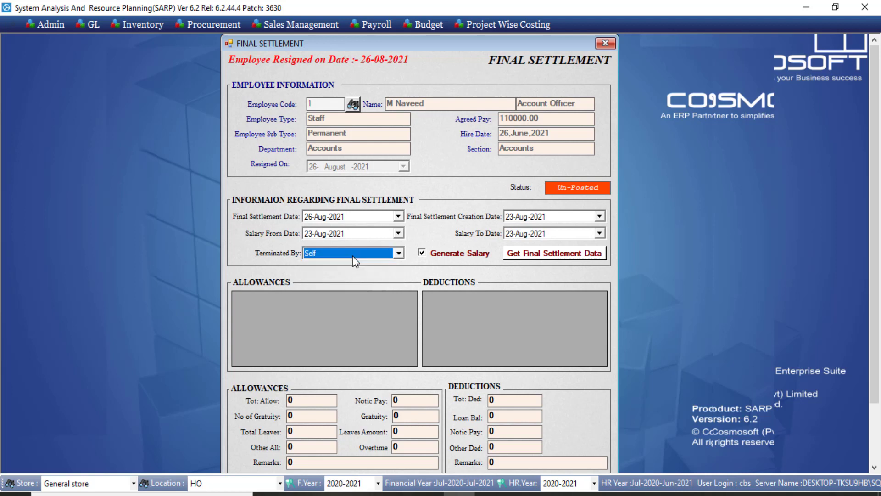
click(557, 231)
click(563, 251)
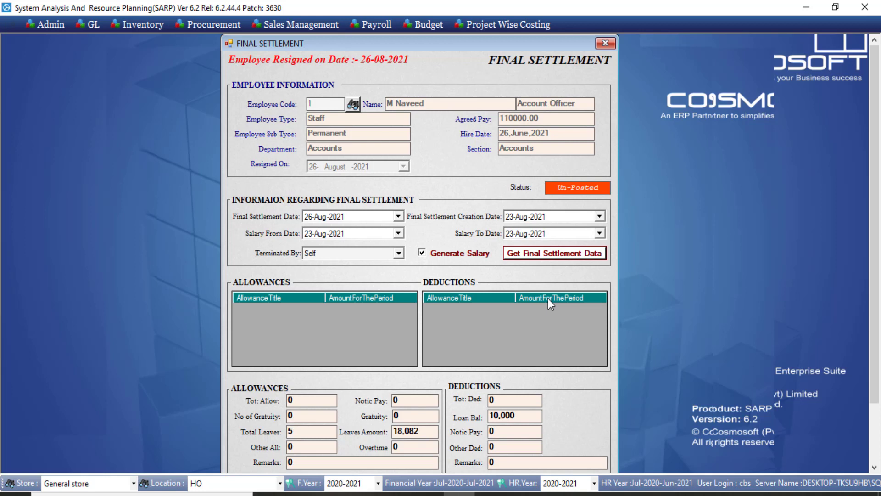
Step: Enter other allowance 1000 and overtime 2000 in the settlement
drag(875, 250, 876, 306)
drag(420, 371, 358, 371)
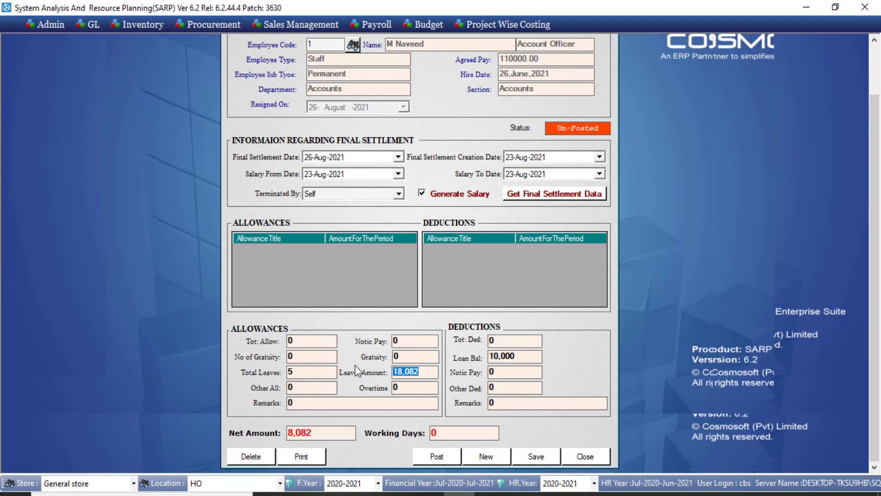
click(309, 372)
click(310, 342)
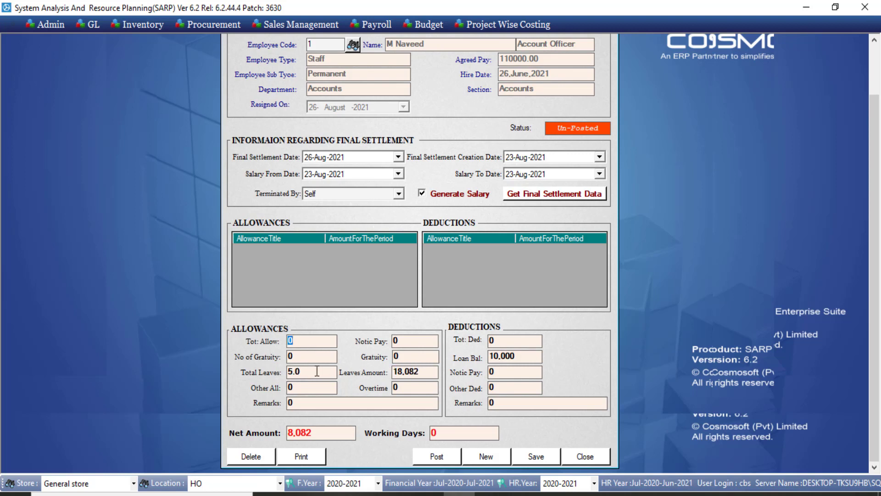
click(312, 404)
click(310, 386)
text(1000)
click(404, 391)
text(2000)
Step: Enter gratuity count 10 and gratuity amount 100000
click(410, 361)
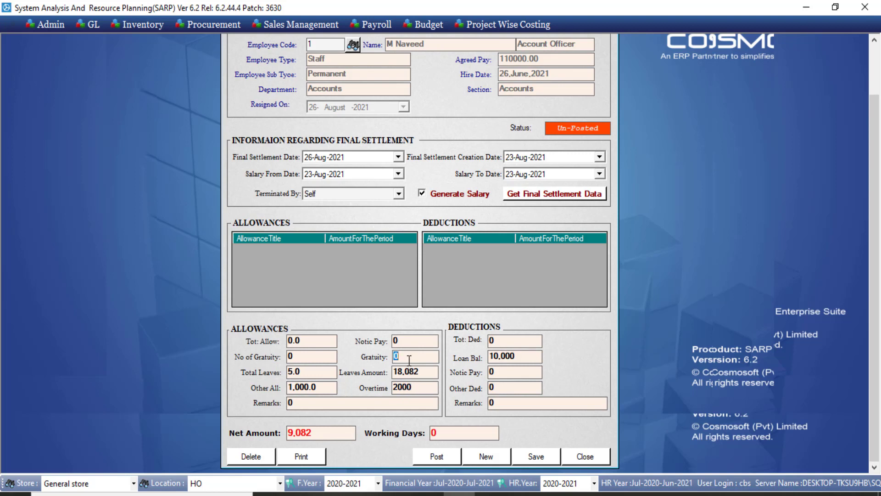
click(305, 358)
text(10)
click(416, 356)
text(100000)
Step: Edit the notice pay deduction and enter other deduction 1500
click(510, 373)
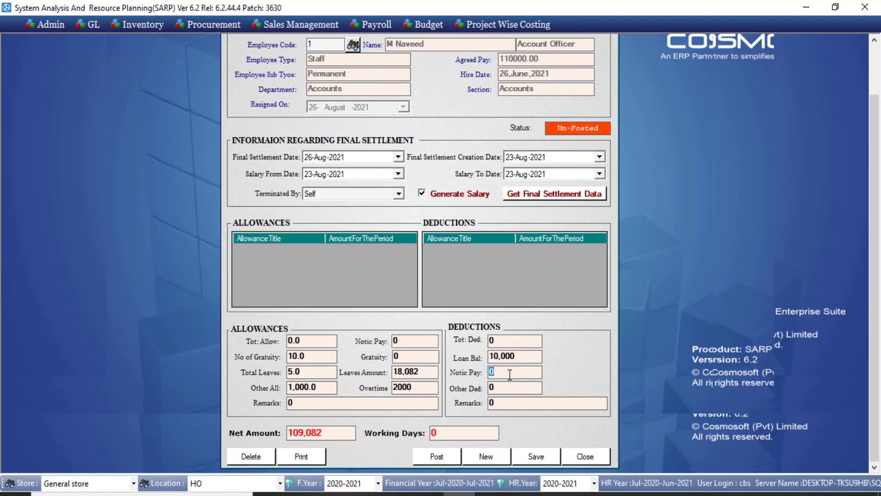
text(2000)
key(BackSpace)
key(BackSpace)
key(BackSpace)
key(BackSpace)
text(100000)
key(BackSpace)
text(0)
click(511, 388)
text(1500)
click(513, 405)
Step: Set notice pay to 0 and confirm the net amount recalculates to 7,582
click(416, 358)
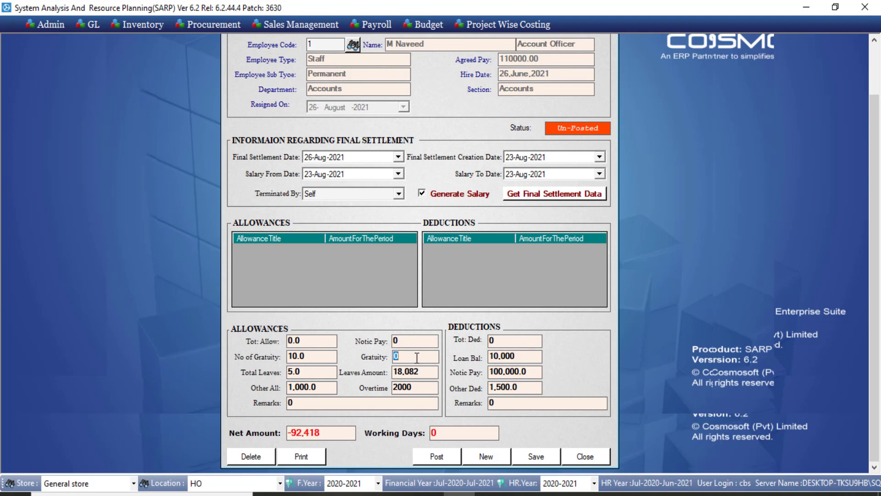
click(318, 431)
click(532, 373)
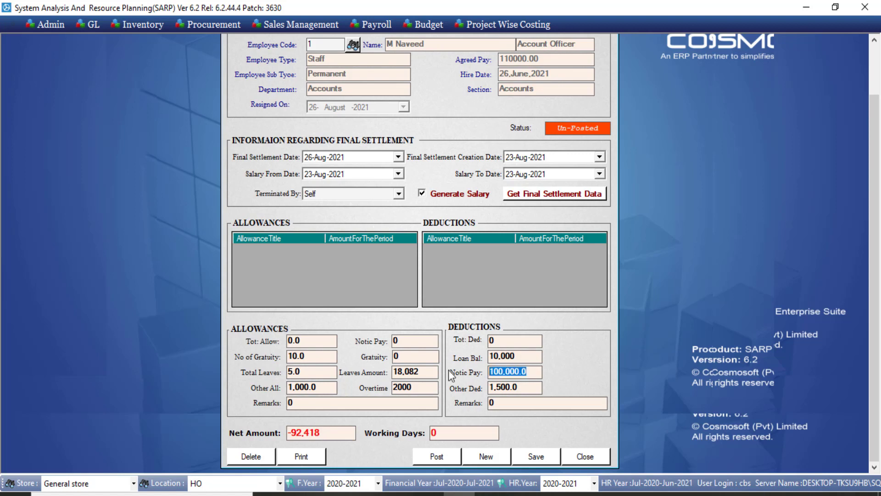
text(0)
key(Tab)
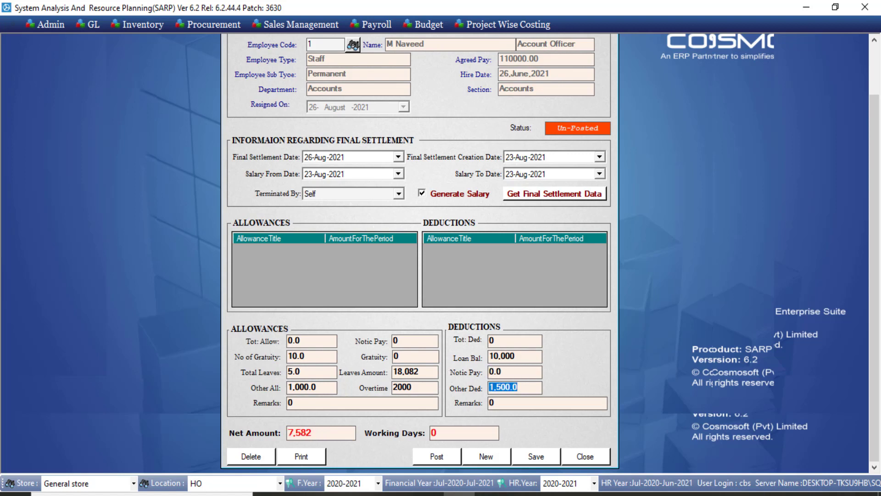
click(327, 434)
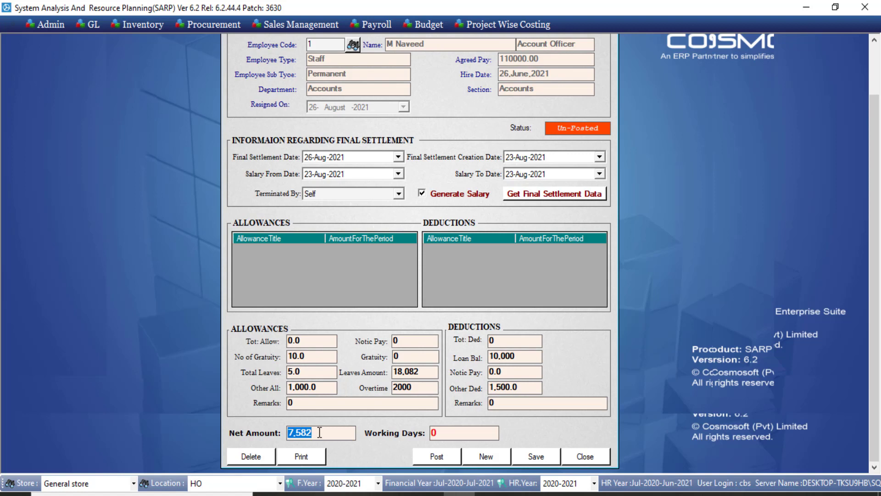
click(435, 432)
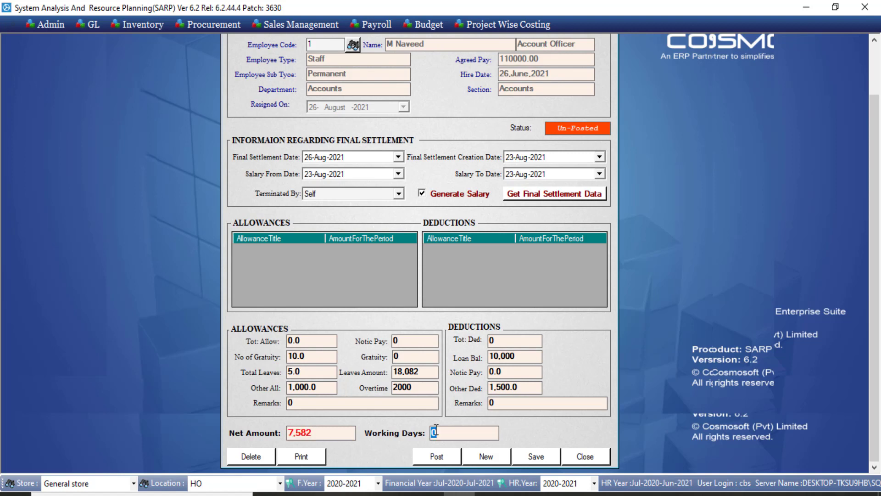
click(395, 407)
click(409, 352)
Step: Save the final settlement and print its report
click(536, 457)
click(494, 301)
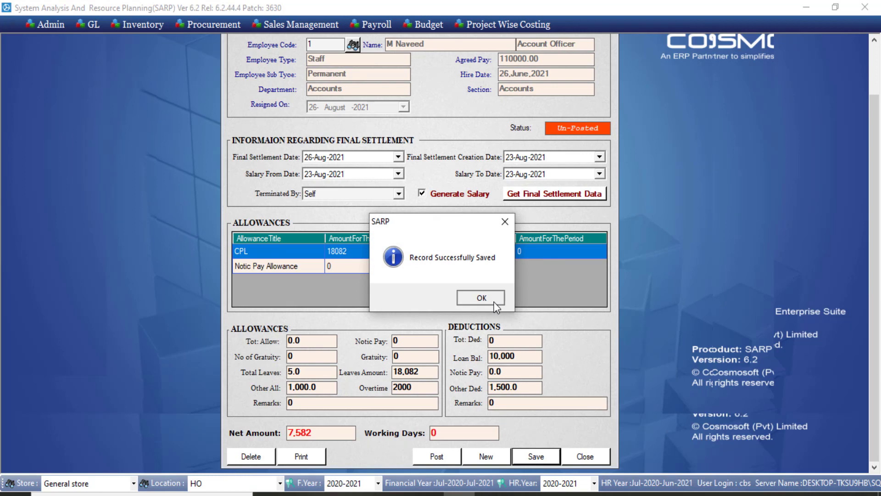
click(488, 299)
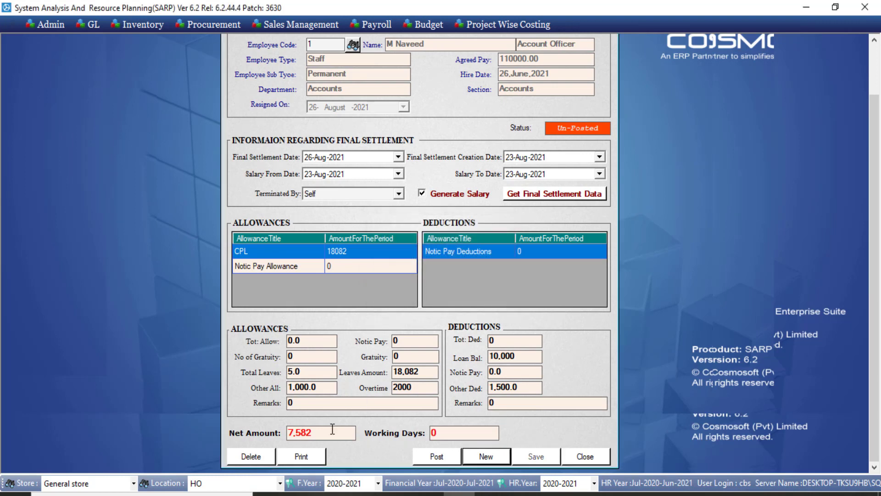
click(309, 456)
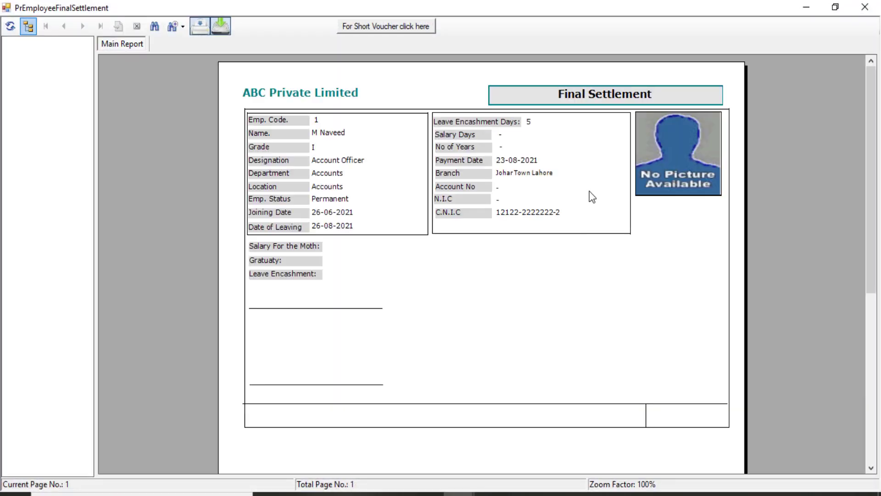
mouse_move(873, 126)
mouse_down()
mouse_move(855, 385)
mouse_move(880, 125)
mouse_up()
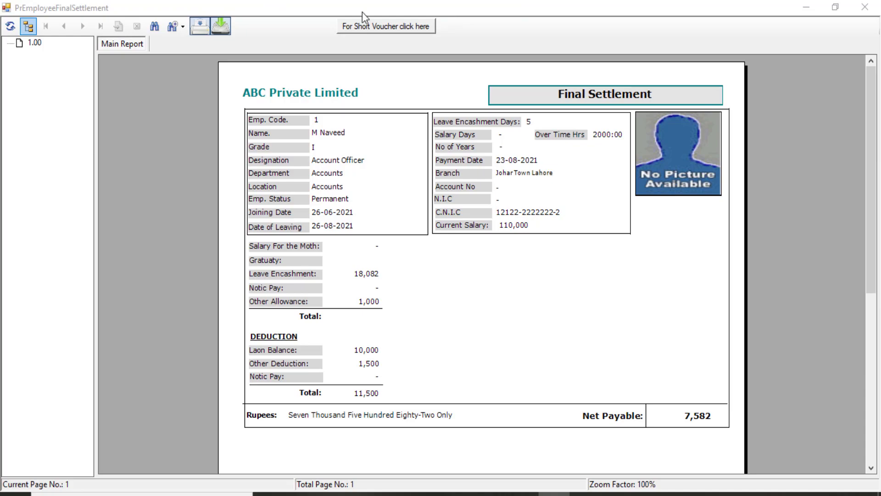
click(865, 7)
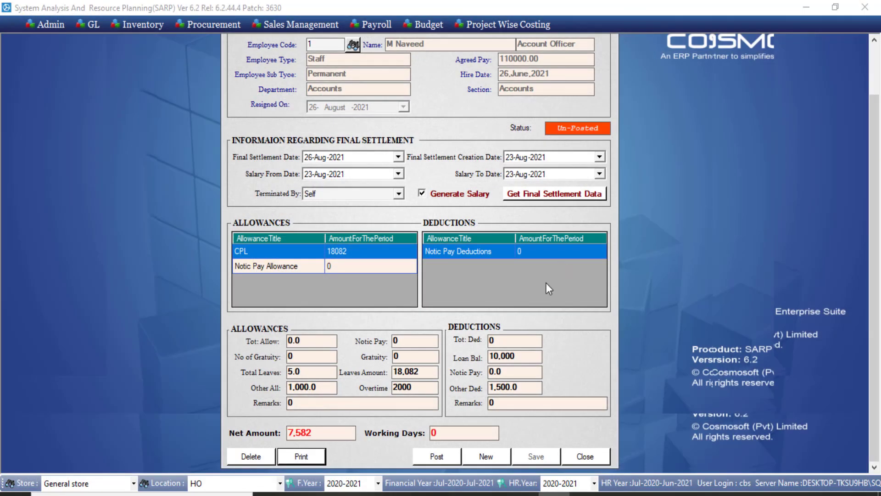
Step: Try posting the settlement, acknowledge the F.year error, and close the Final Settlement form
click(436, 456)
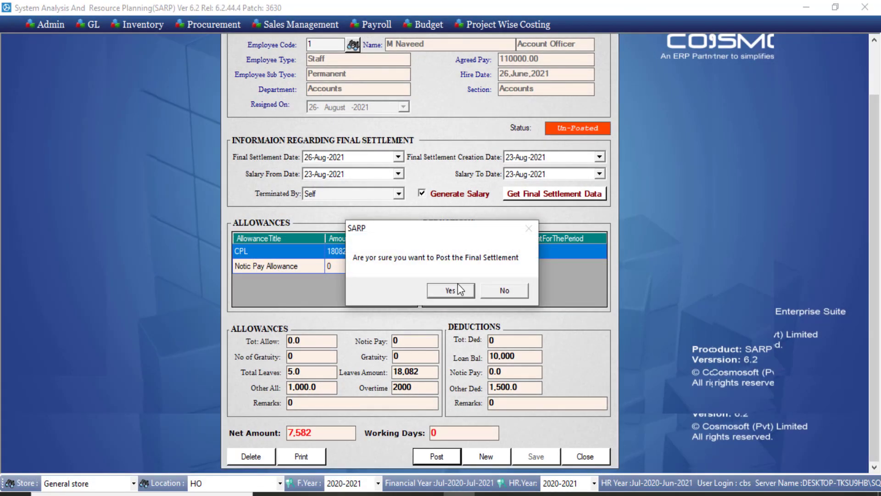
click(451, 291)
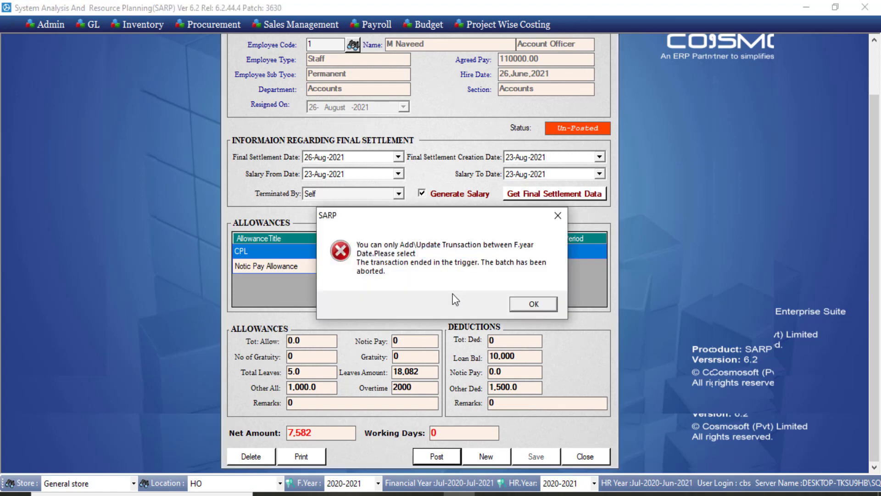
click(544, 304)
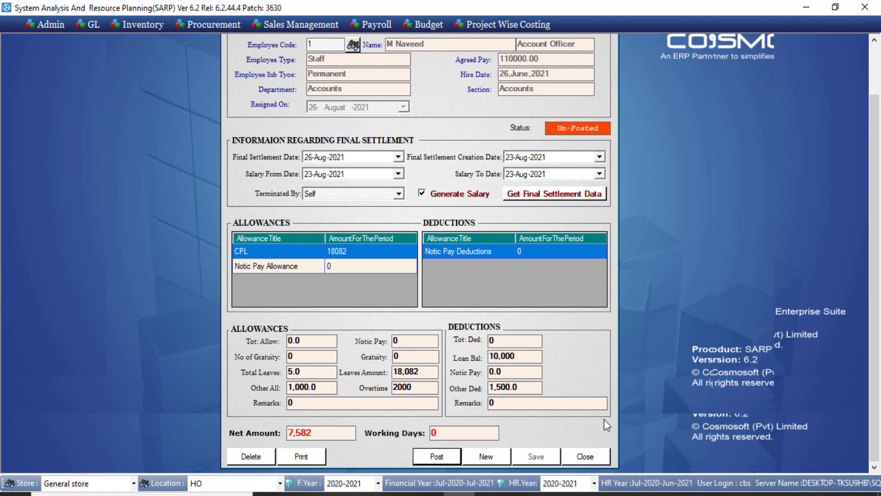
click(586, 456)
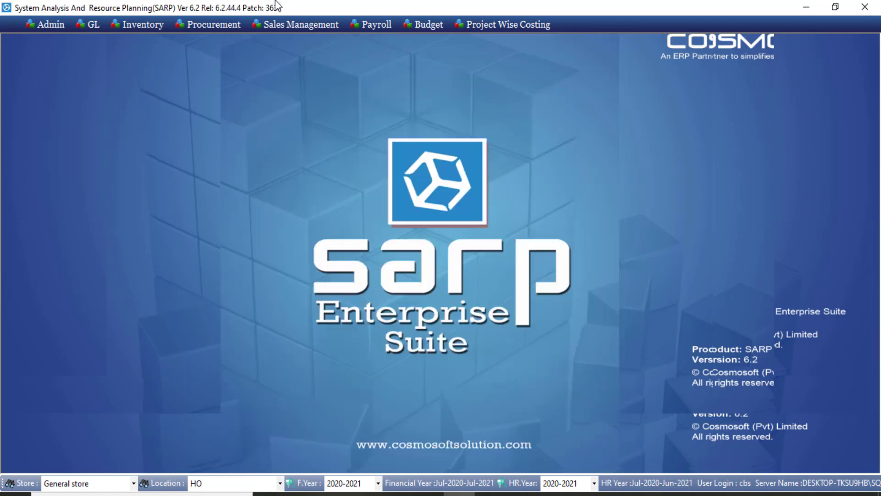
Step: Bring up the Word document 'Data Flow Diagrame' showing the payroll flowchart
click(275, 1)
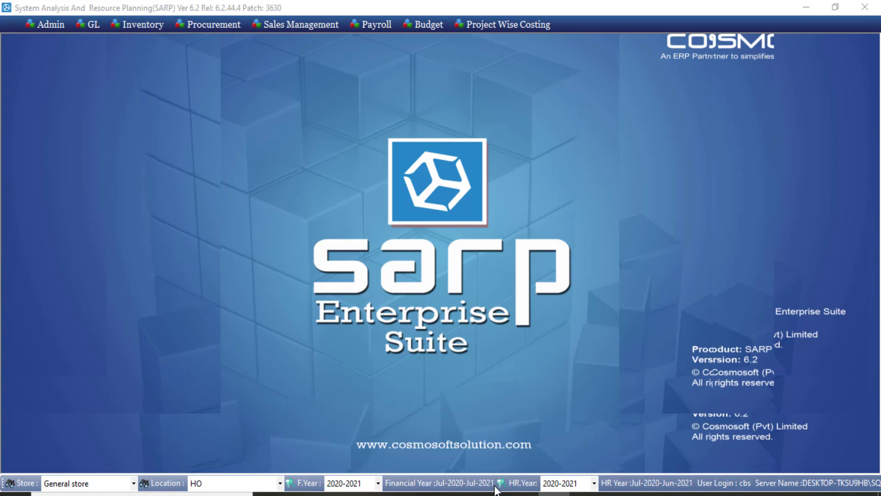
mouse_move(495, 492)
click(525, 472)
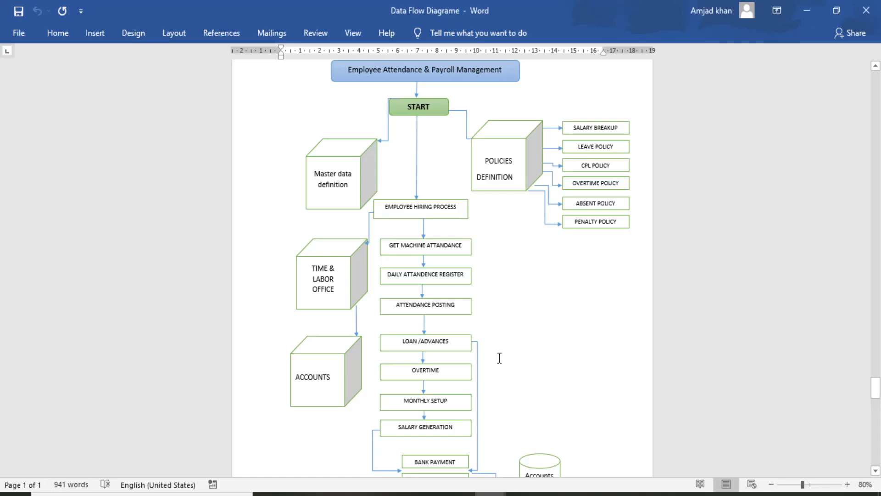